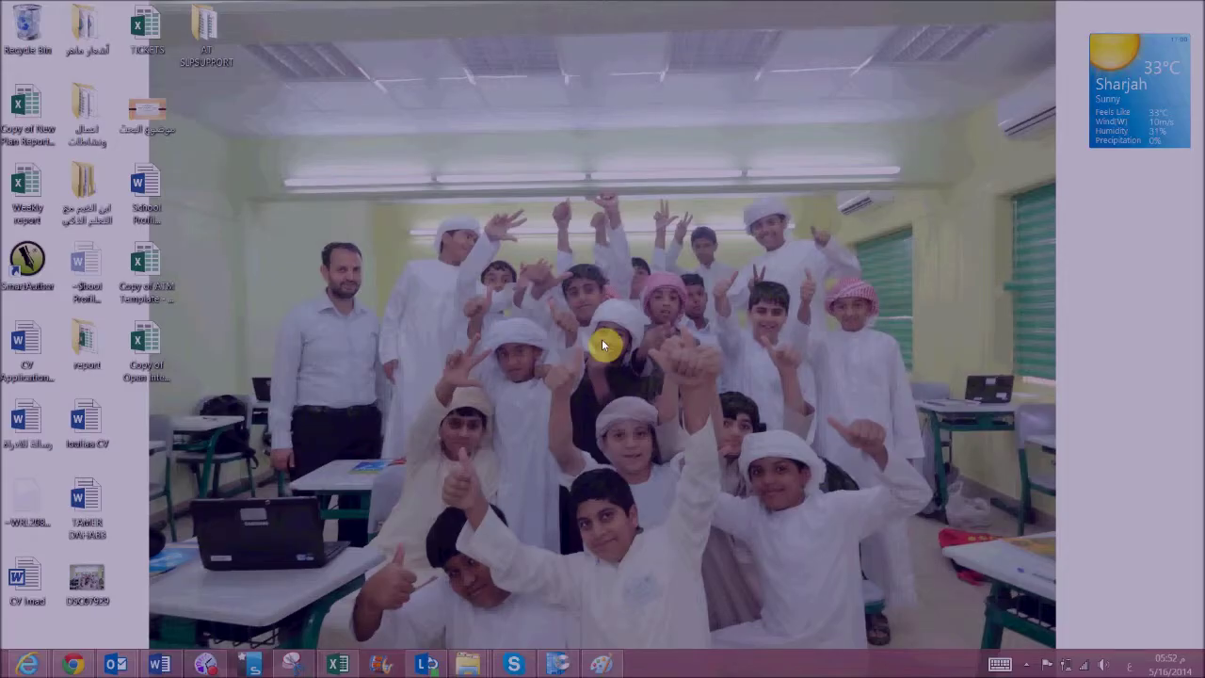
Search the installed apps for "les" and launch the lesson plan builder (مكون خطة الدرس).
key(super)
text(ca)
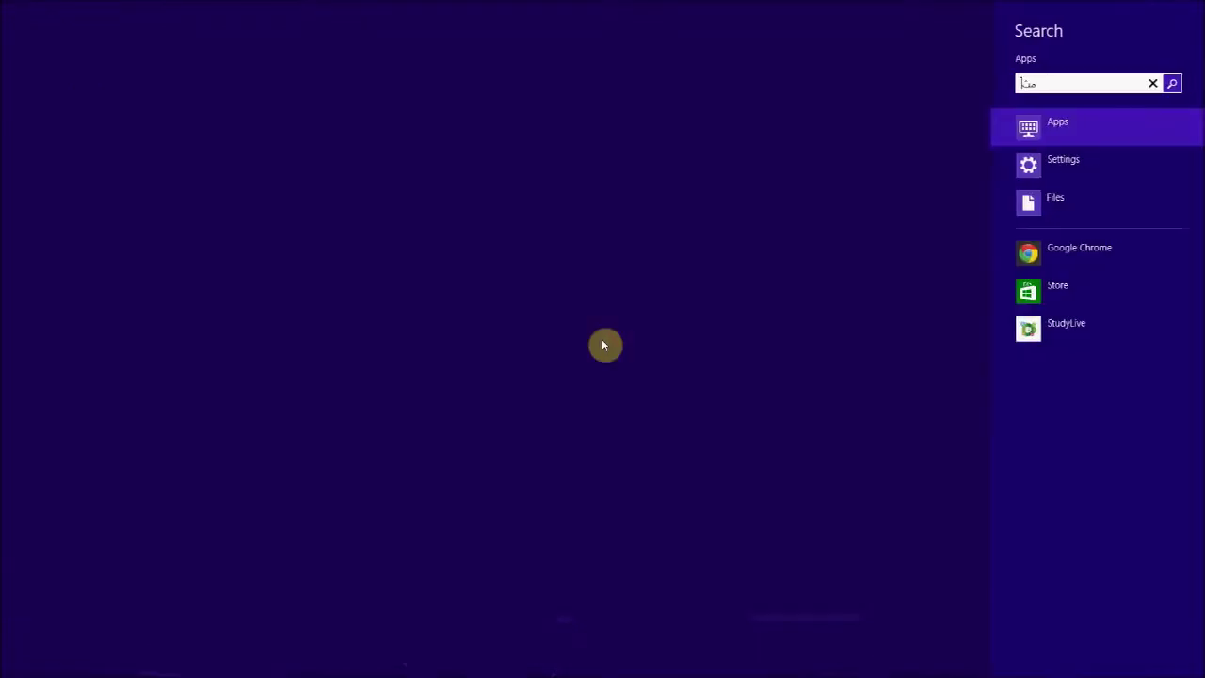
key(BackSpace)
key(BackSpace)
text(les)
key(Return)
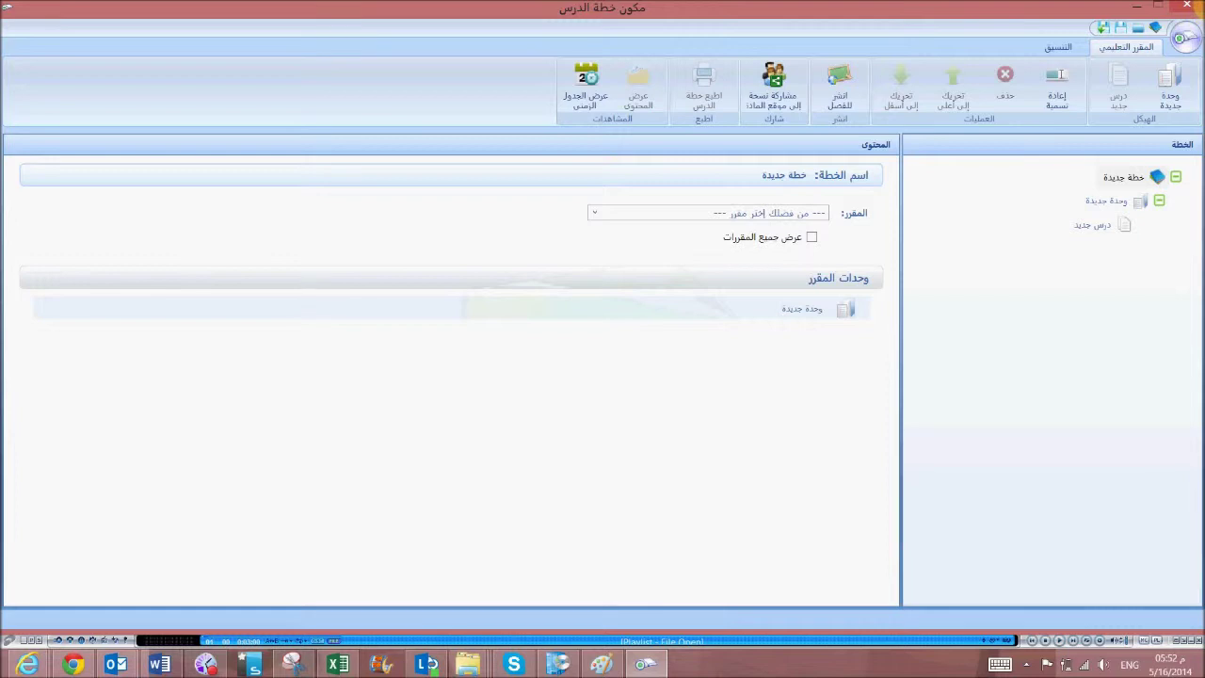
Rename the new plan at the root of the plan tree as "الفصل الثالث السنة الدراسية ٢٠١٣ -٢٠١٤".
mouse_move(1130, 180)
mouse_down()
mouse_move(1150, 193)
mouse_move(1084, 182)
mouse_move(1134, 186)
mouse_move(1109, 172)
mouse_up()
click(1109, 175)
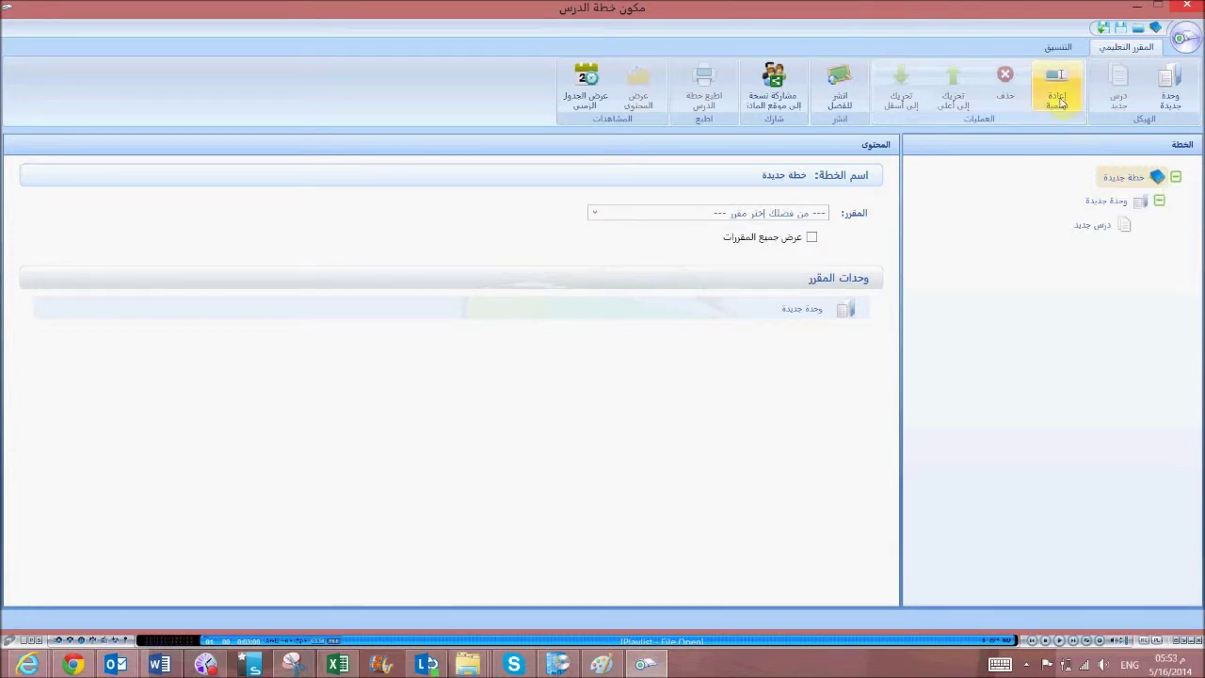
click(1061, 98)
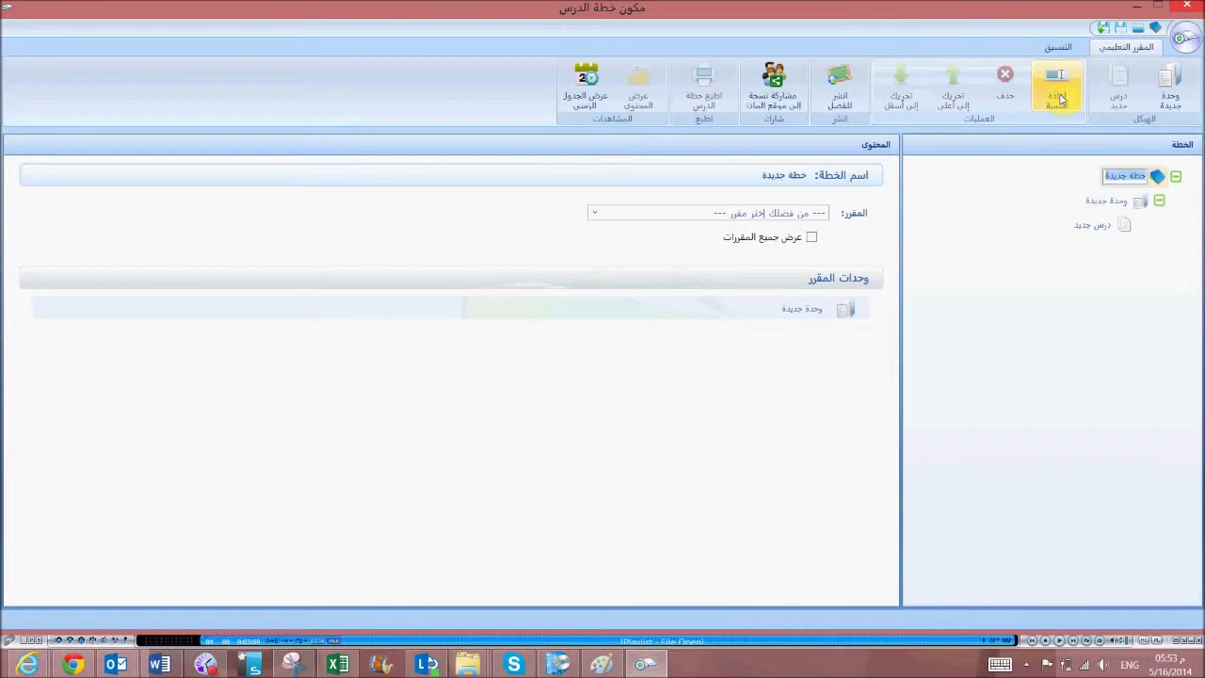
key(BackSpace)
key(alt+shift)
text(ال)
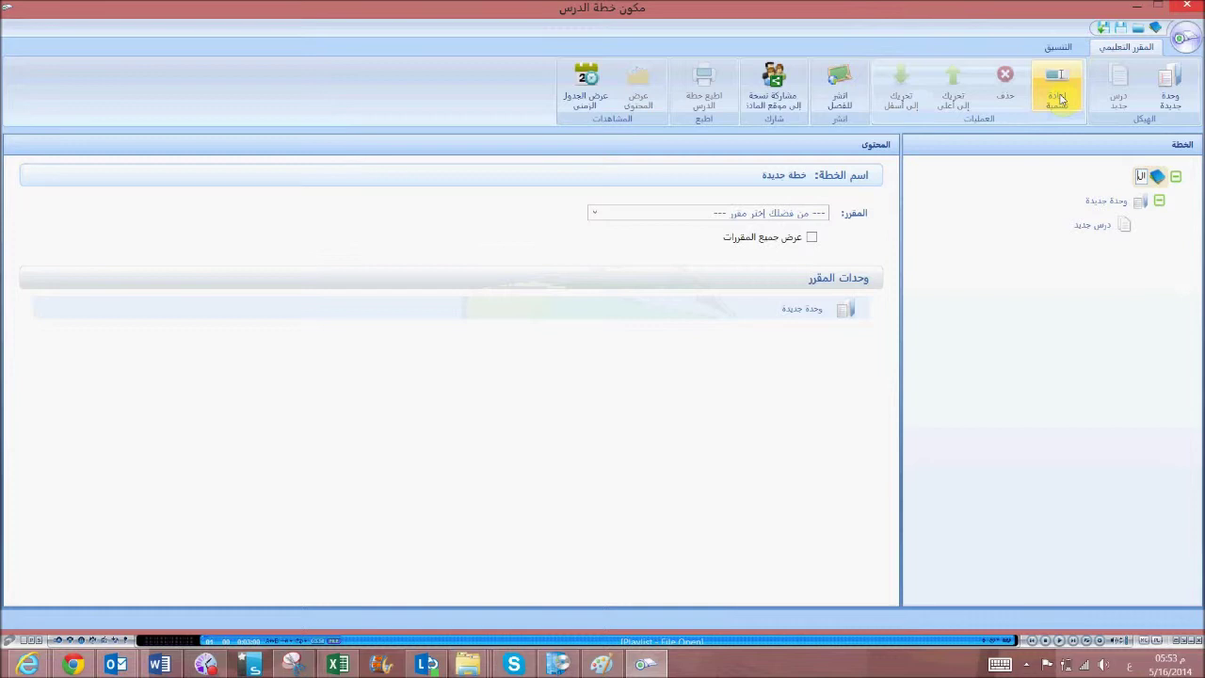
text(ف)
text(صل ال)
text(تال)
text(ثالث)
text( السنة ال)
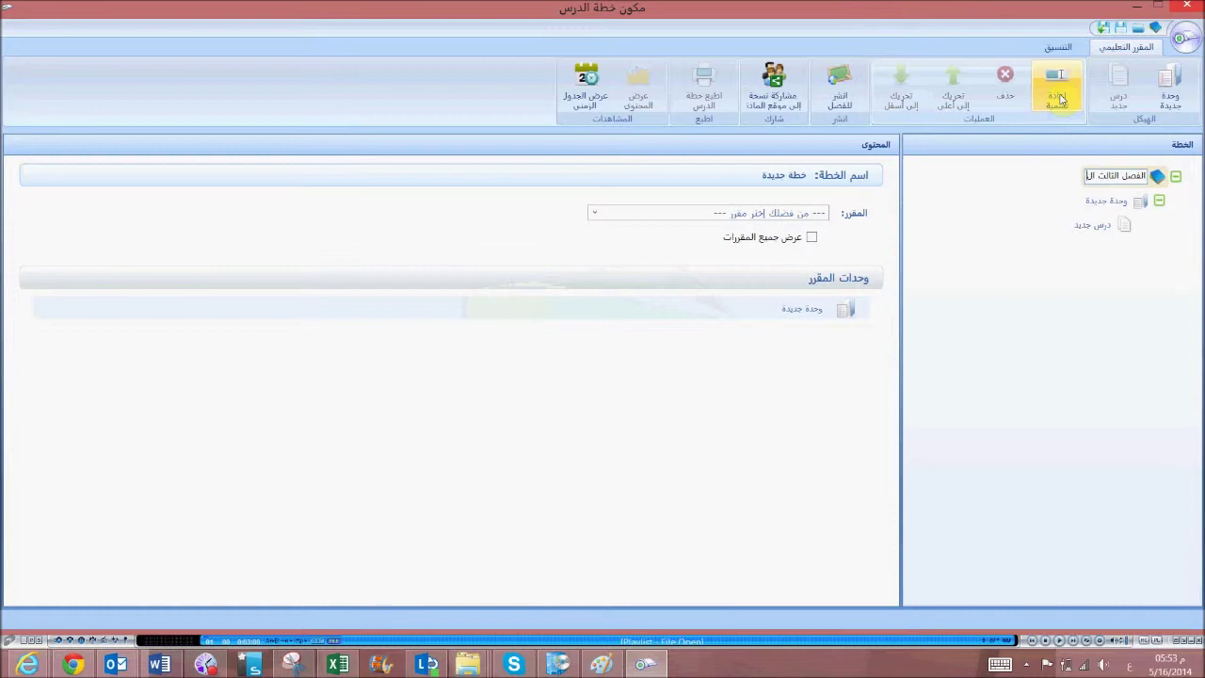
text(دراسية ٢)
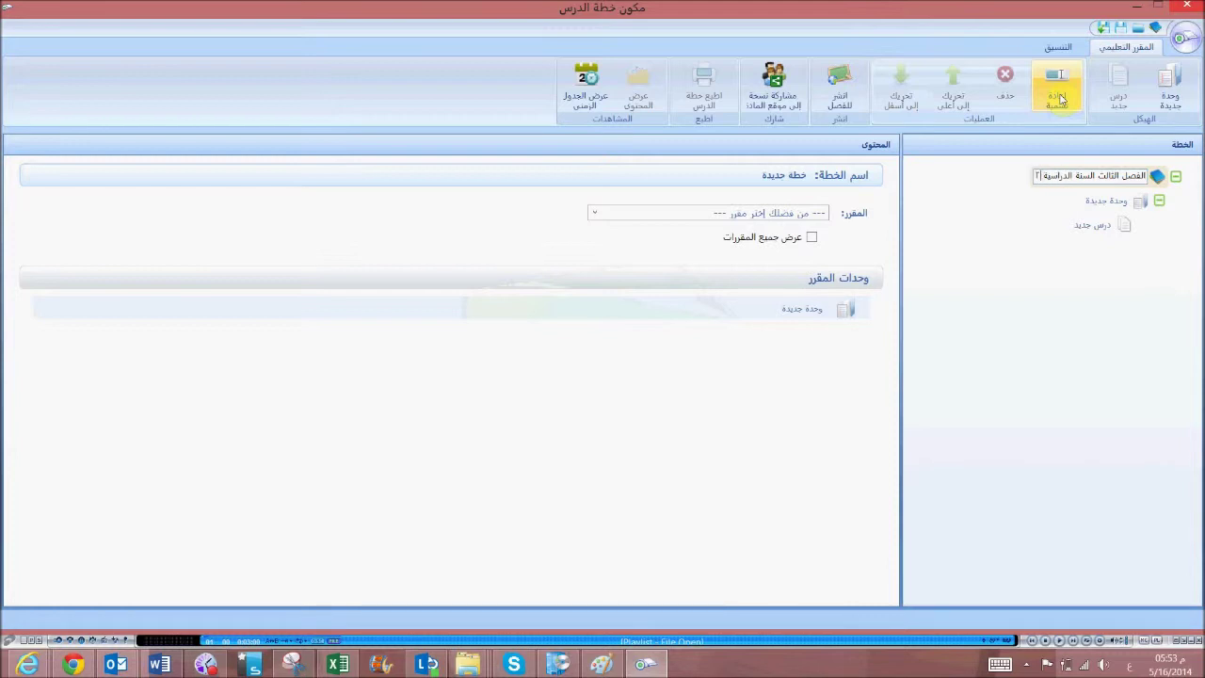
text(٠١٣-٢٠١٤)
key(Return)
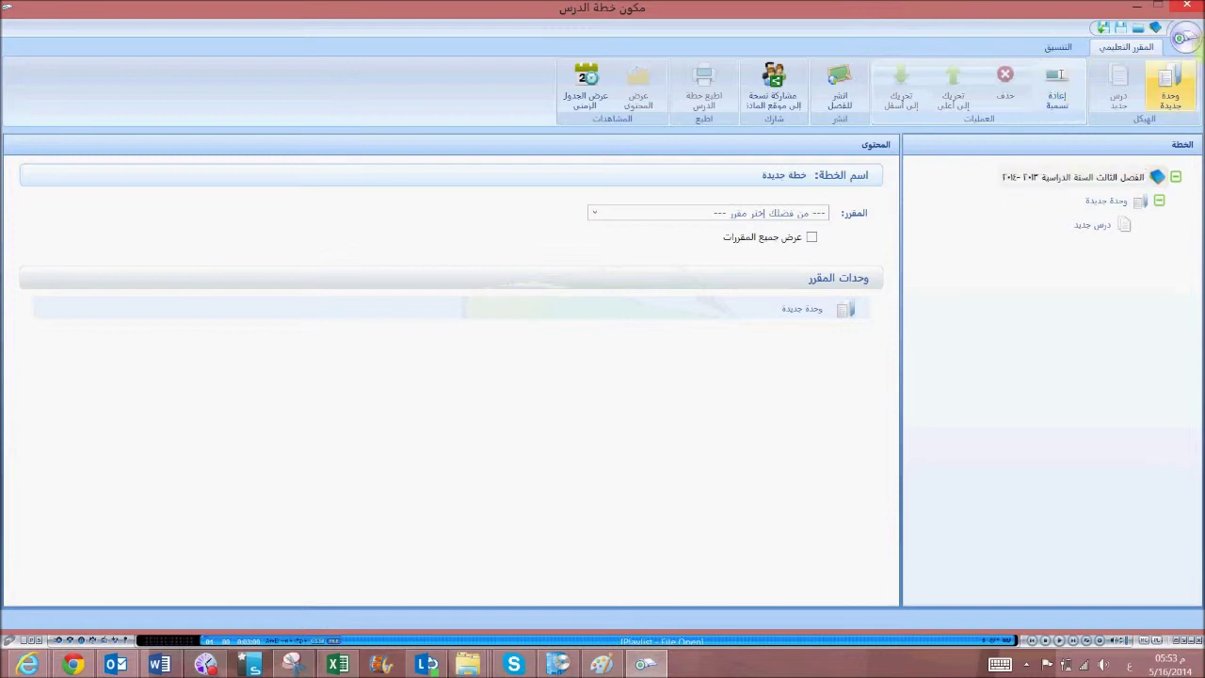
Rename the new unit under the plan as "الوحدة الثالثة".
click(1092, 207)
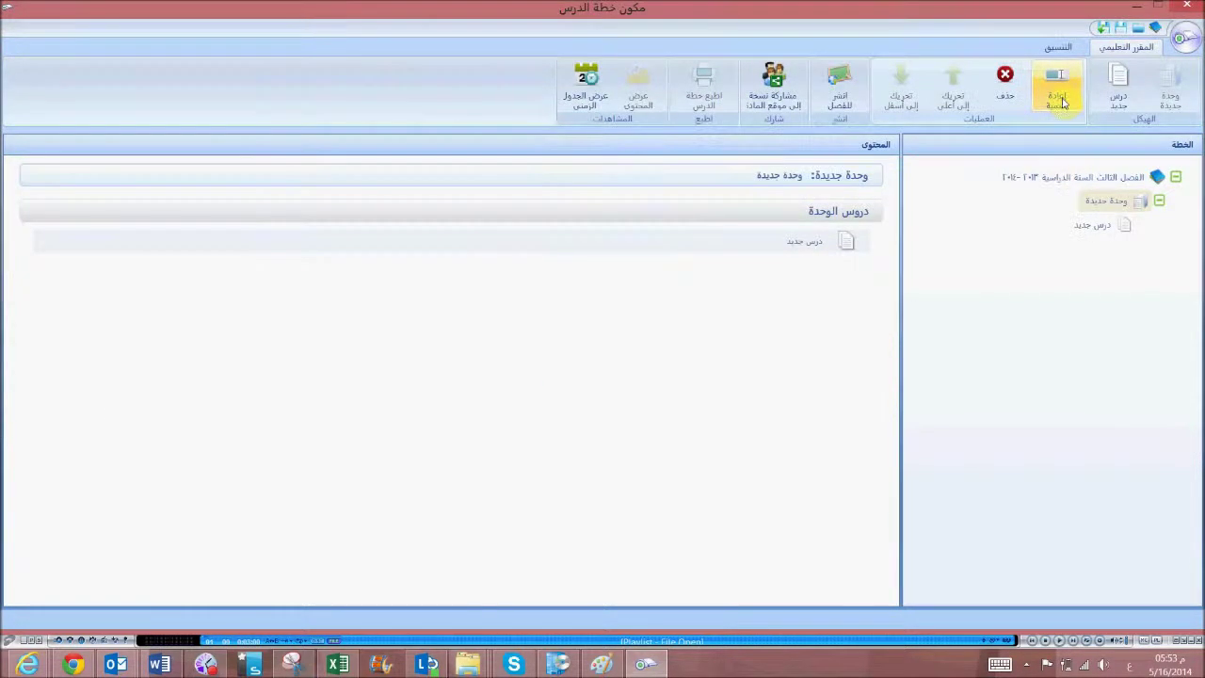
click(1059, 96)
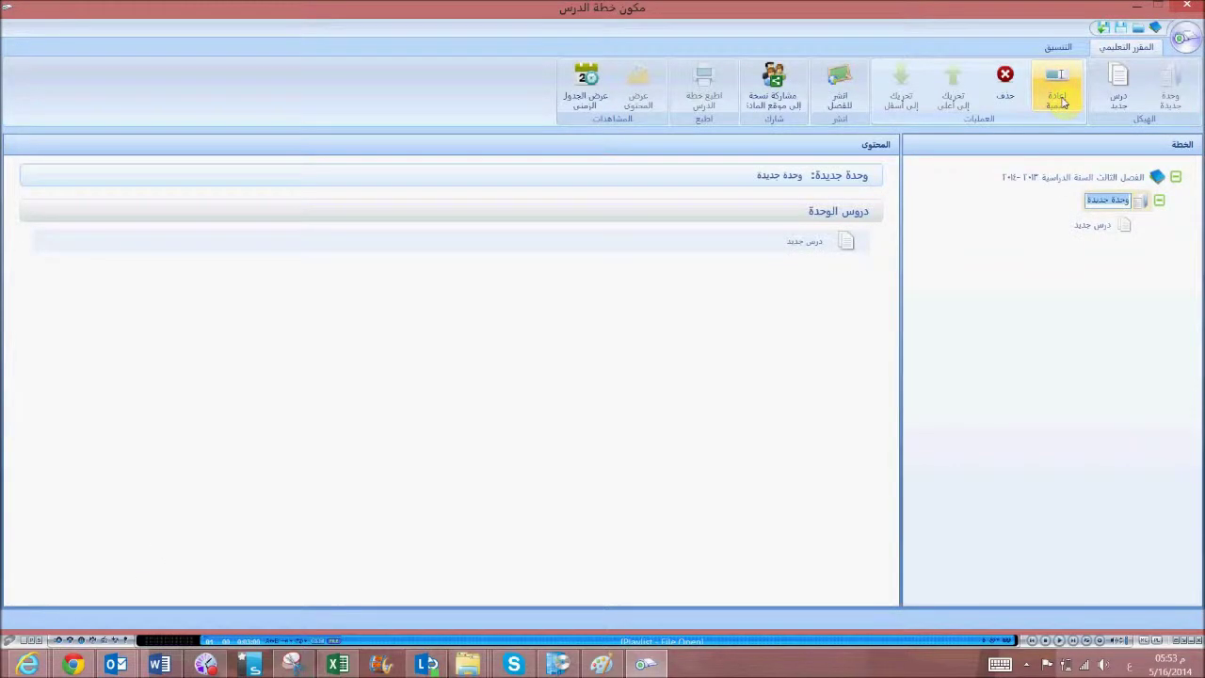
text(الوحدة الثالثة)
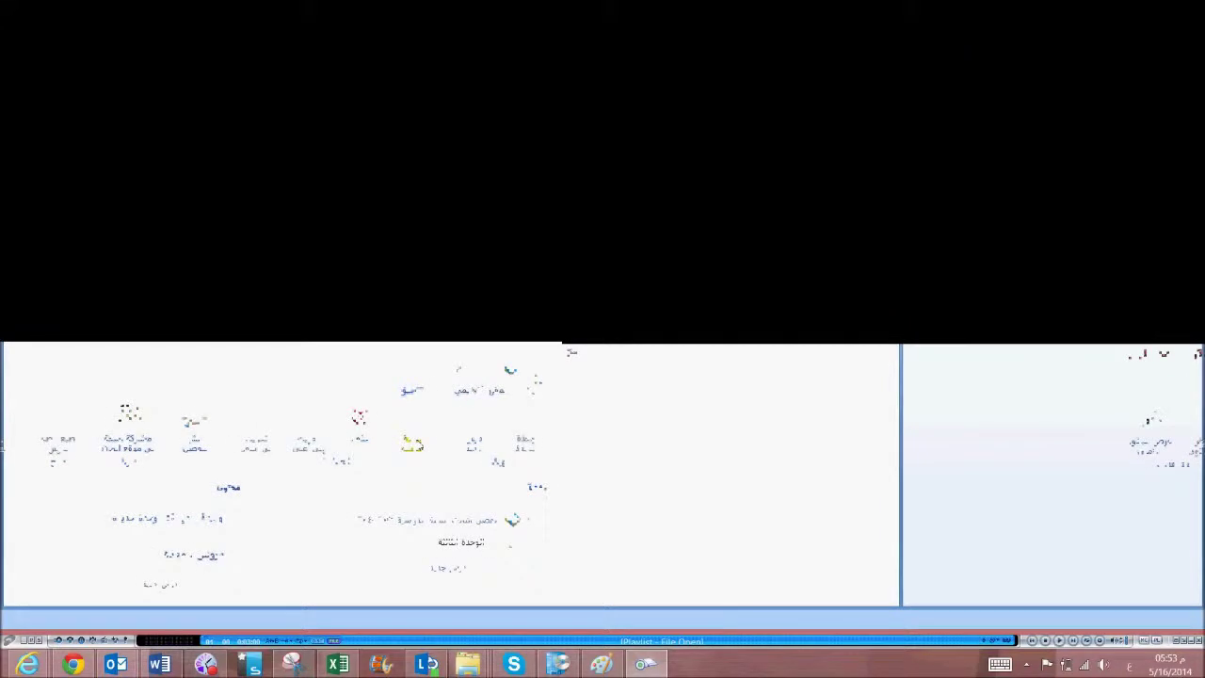
key(Return)
Set up two lessons under the unit, named "الدرس ١" and "الدرس ٢".
click(1103, 226)
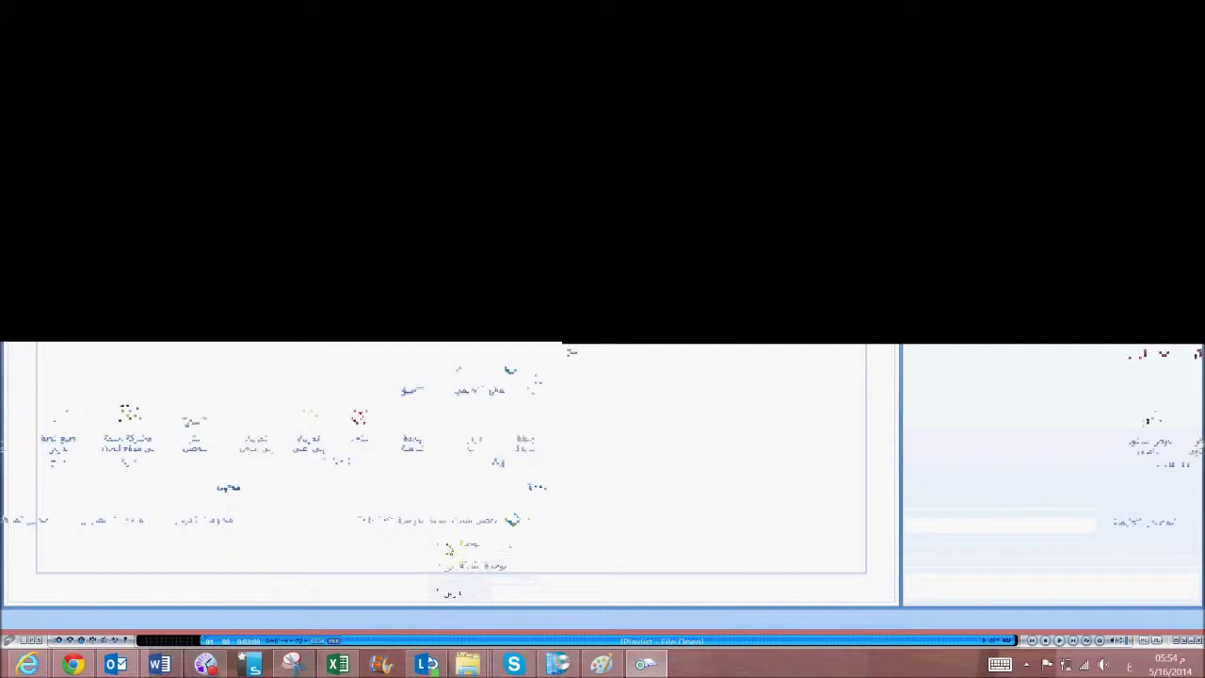
click(1093, 203)
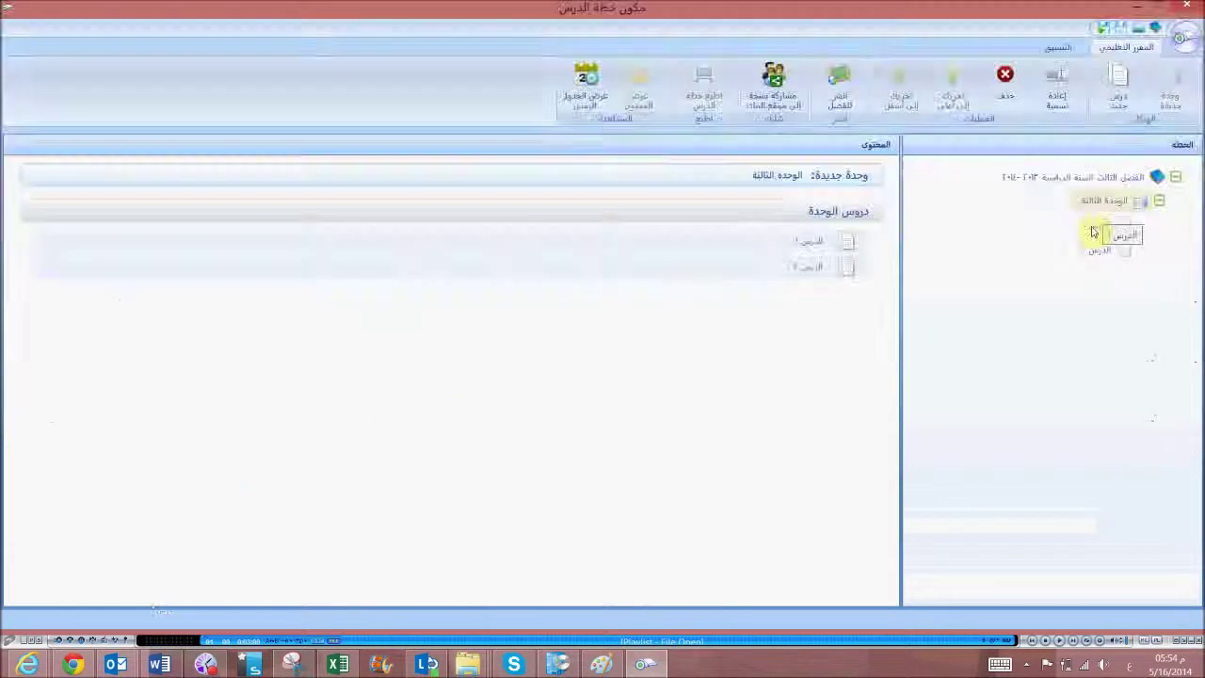
Enter the duration in hours in the teacher notes of الدرس ١ and view its curriculum standards and objectives.
click(1092, 232)
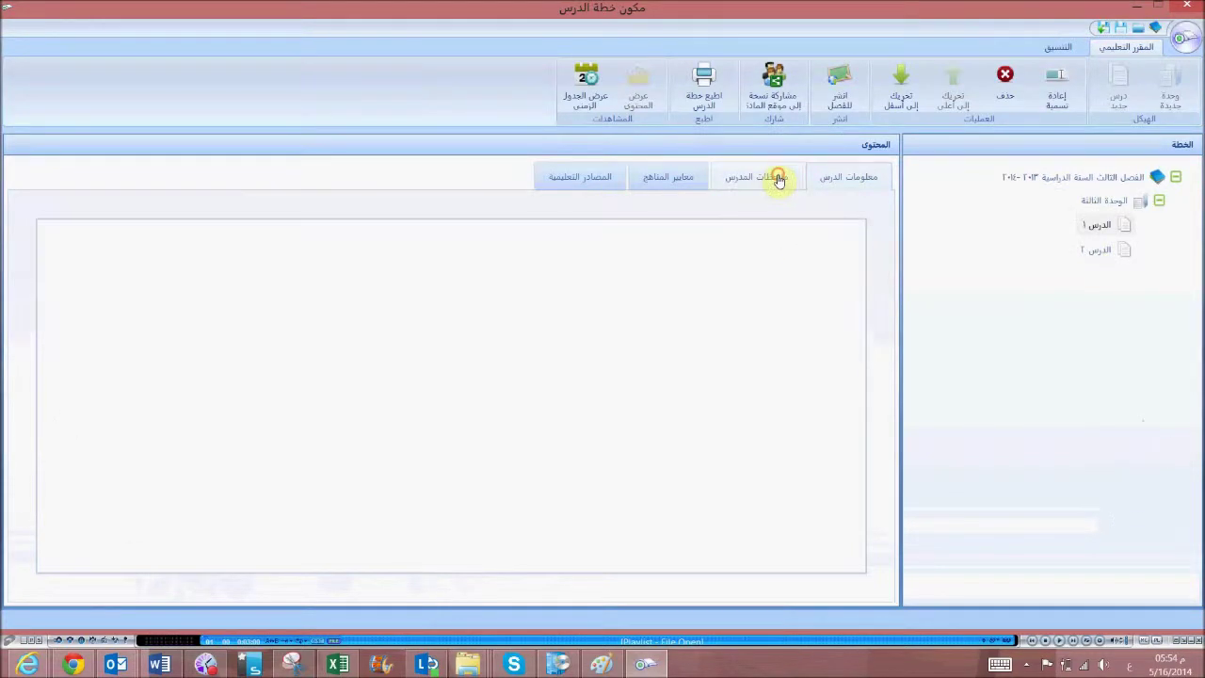
click(779, 180)
click(768, 340)
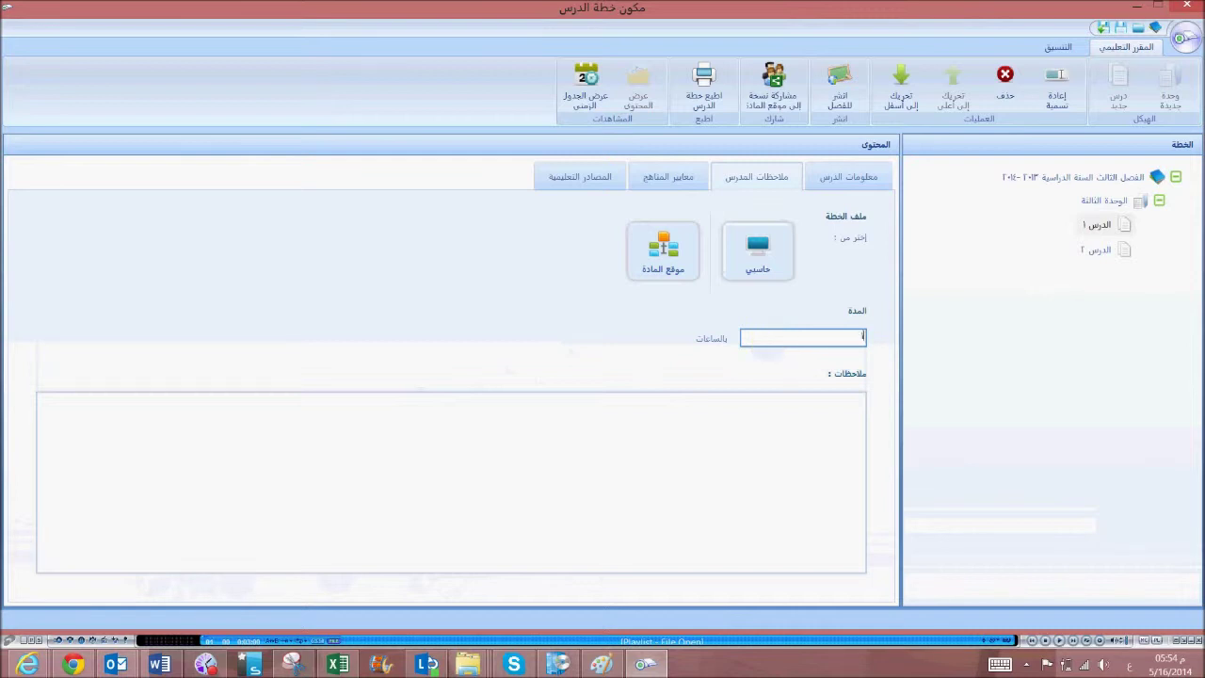
click(725, 419)
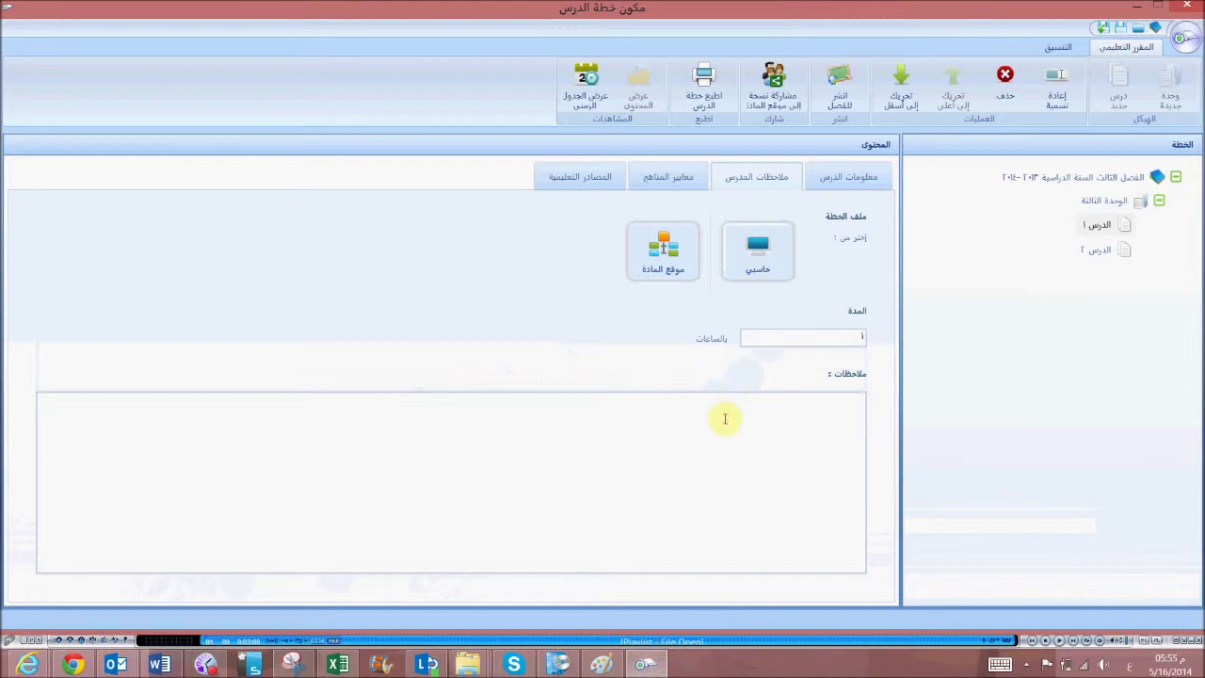
click(682, 182)
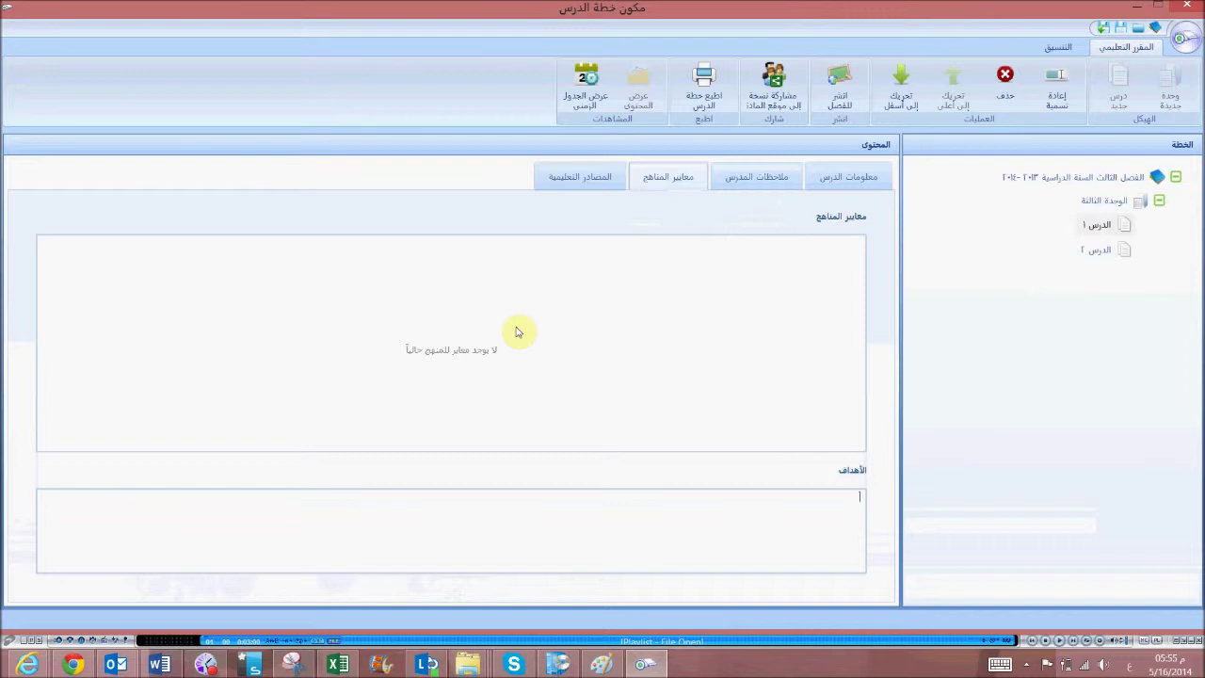
click(571, 502)
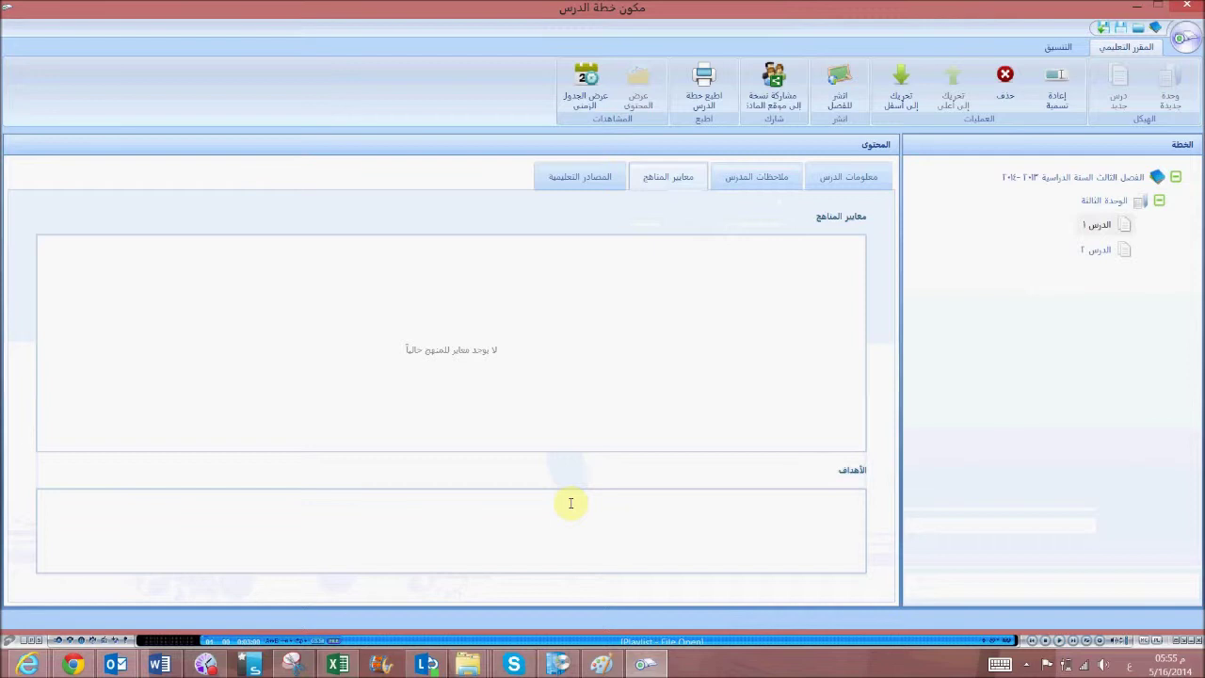
Attach the Excel file "Copy of ATM Template - Copy" from the computer's Desktop to the learning resources of الدرس ١.
click(576, 186)
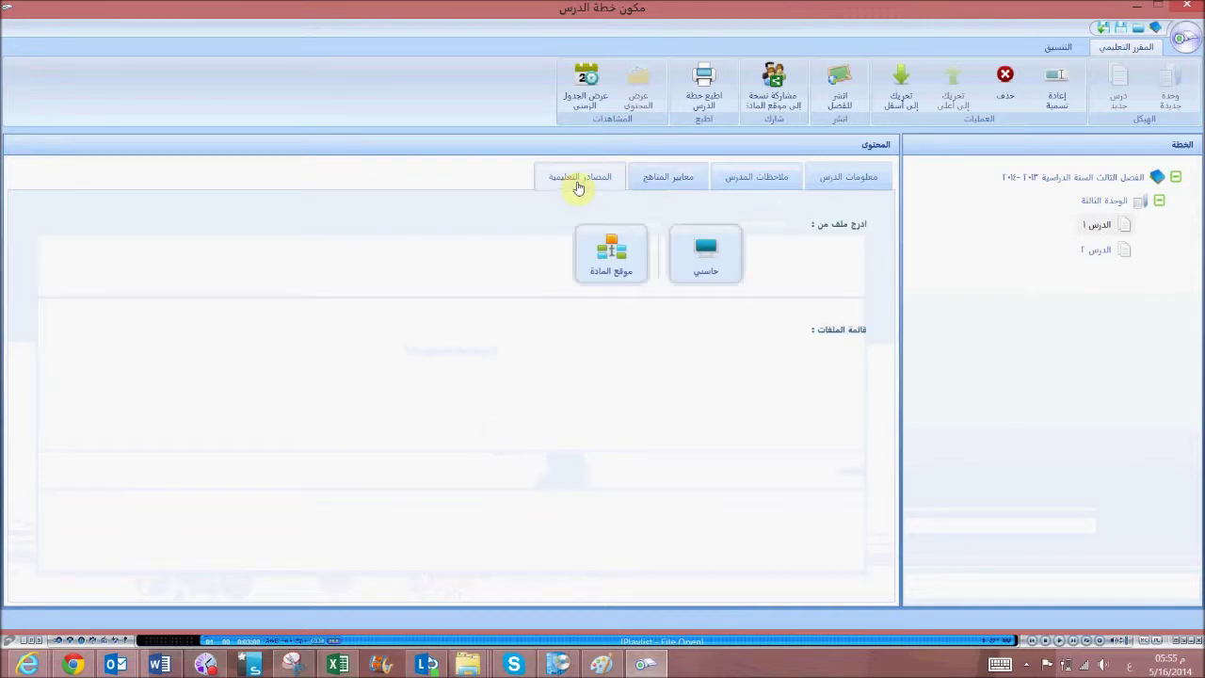
click(713, 255)
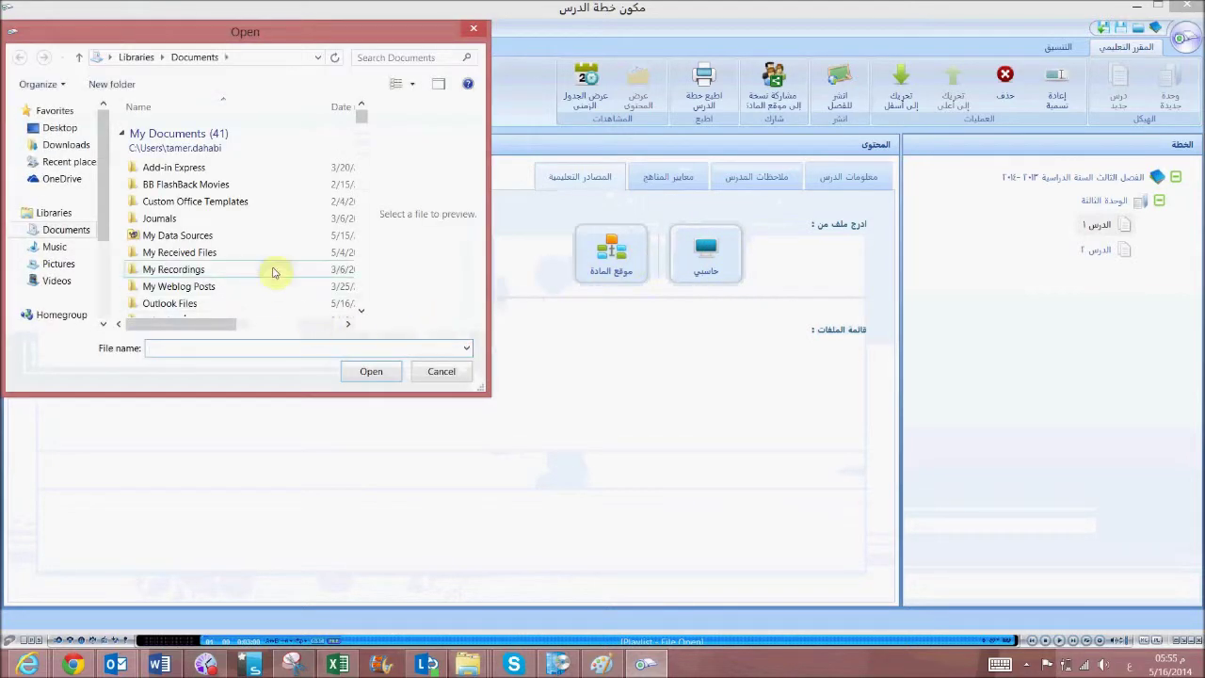
click(445, 374)
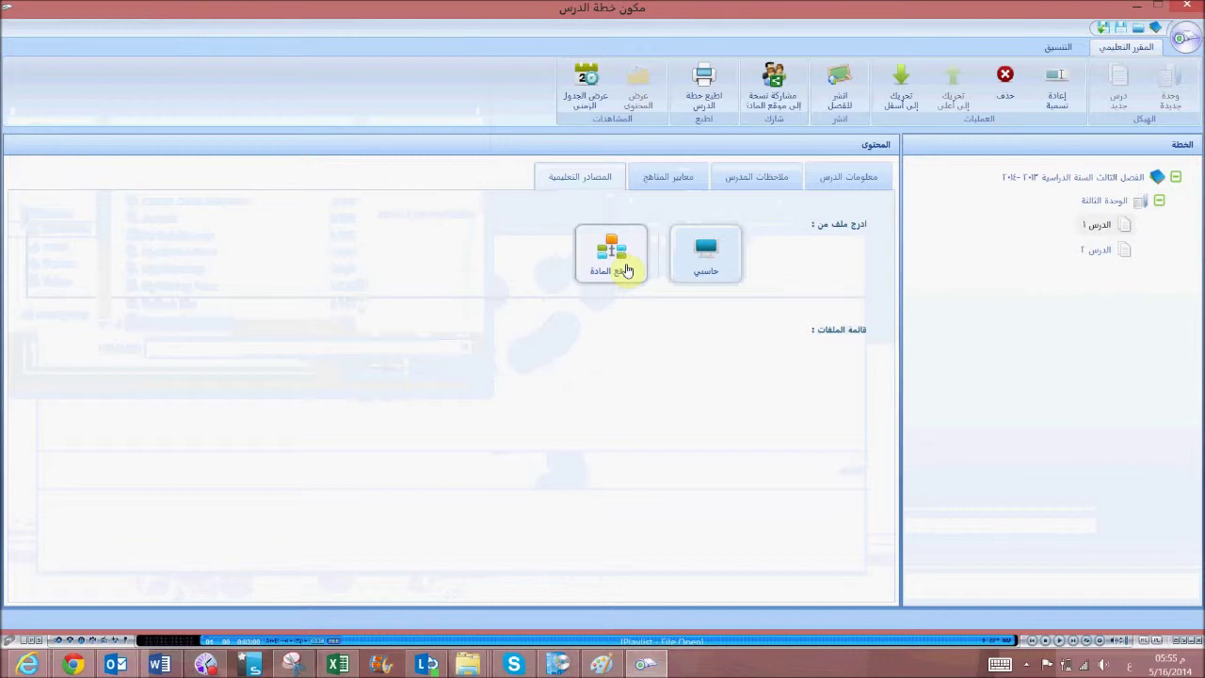
click(706, 256)
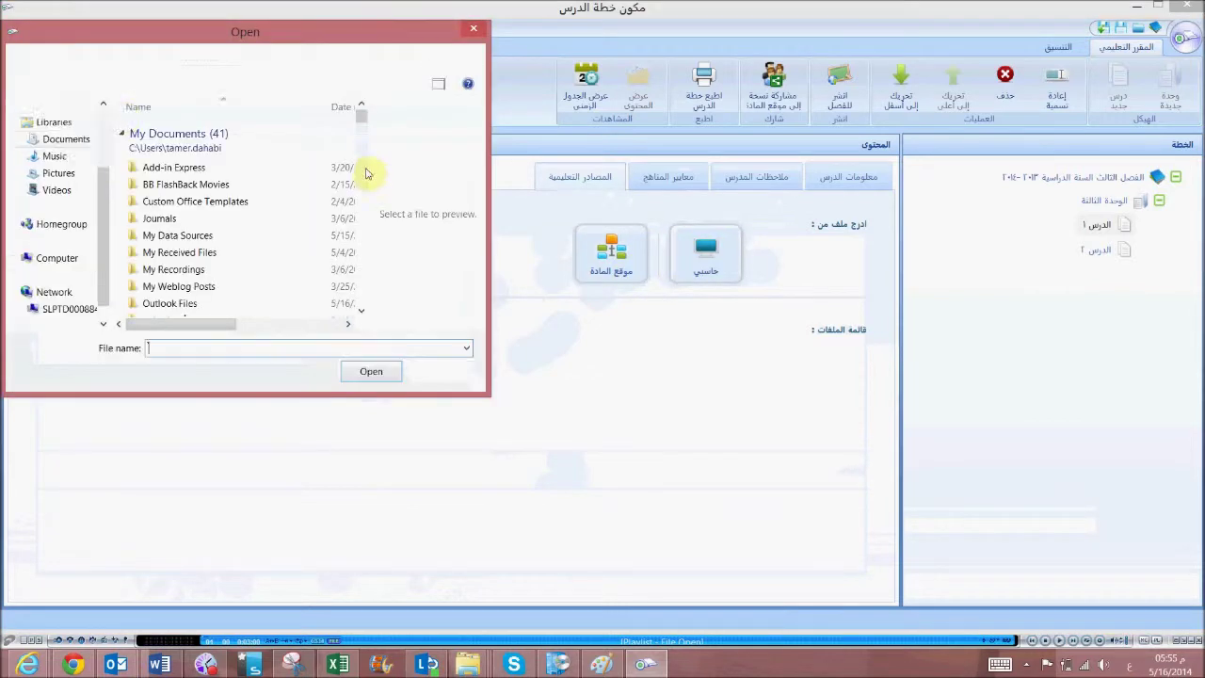
click(69, 129)
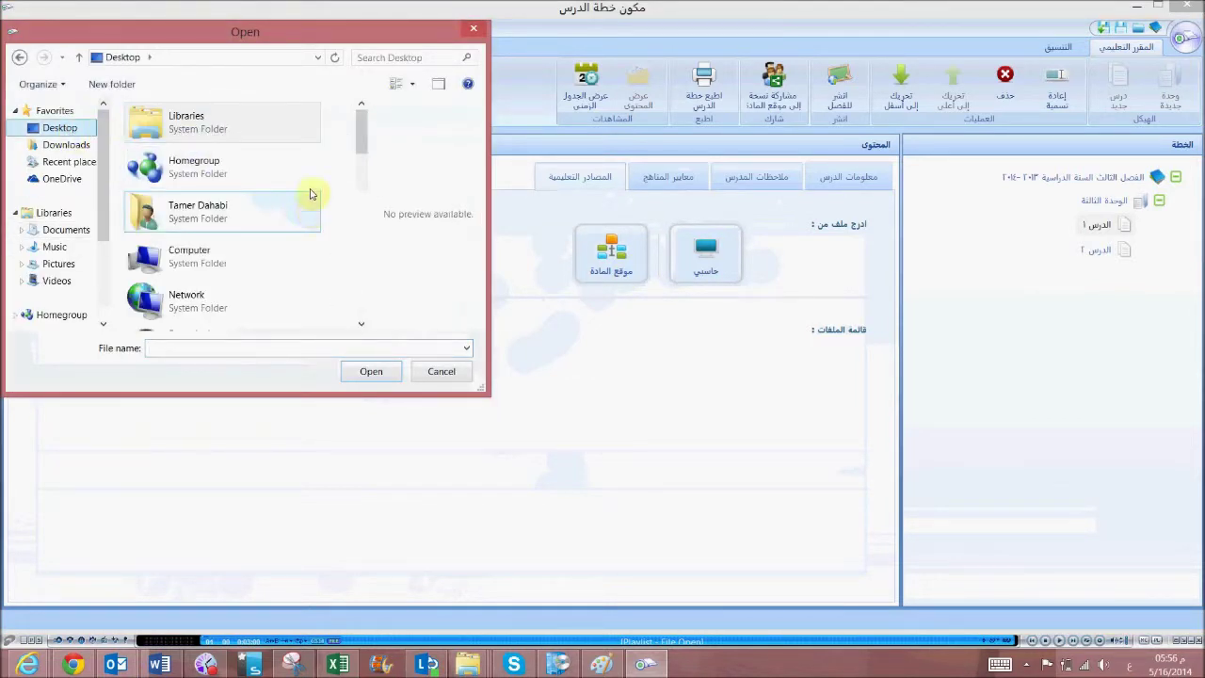
drag(359, 151, 324, 298)
scroll(324, 298, up, 5)
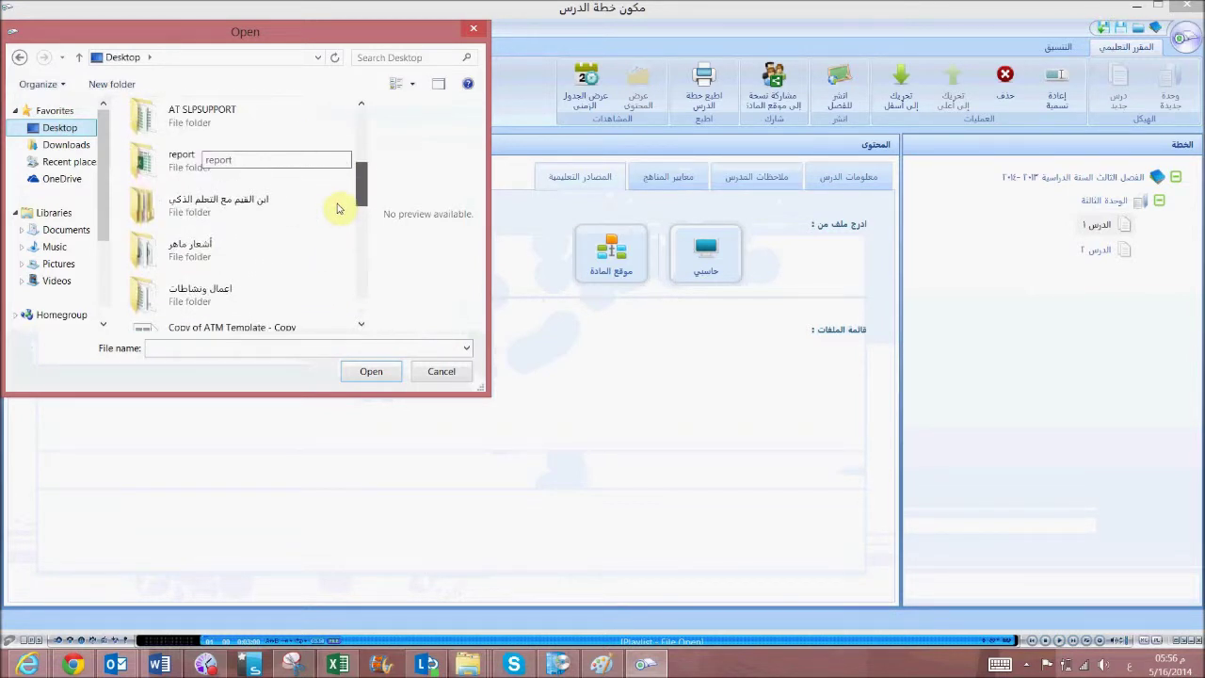
scroll(336, 211, down, 1)
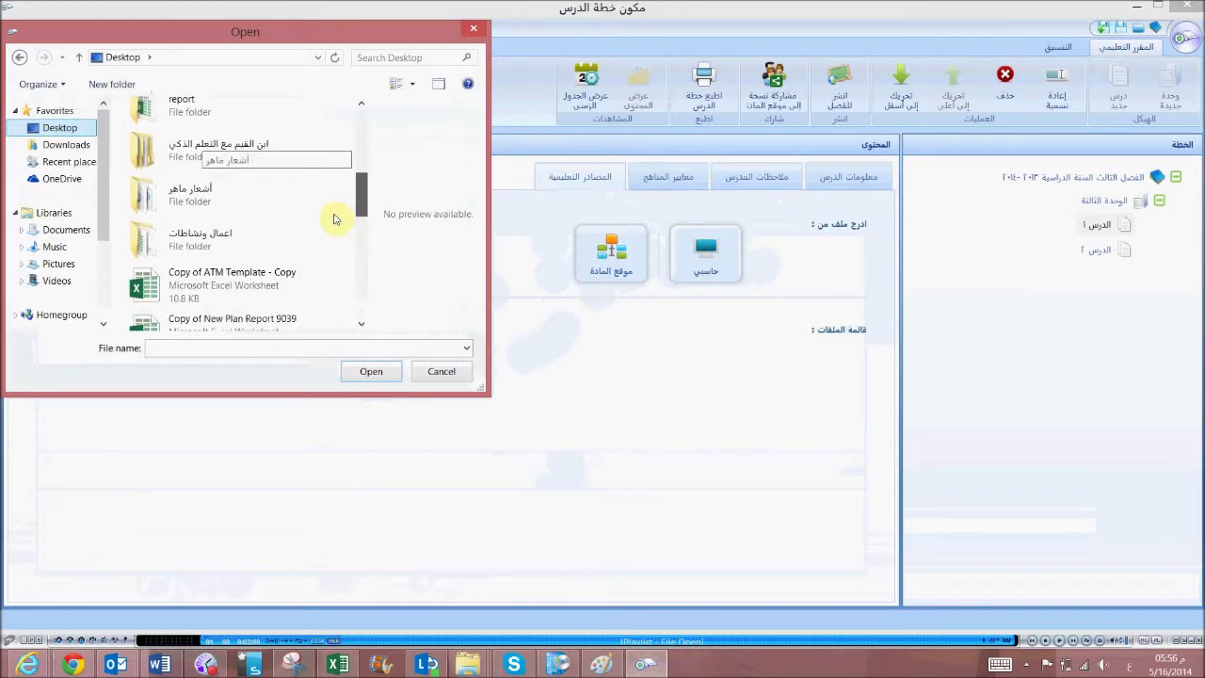
double_click(234, 285)
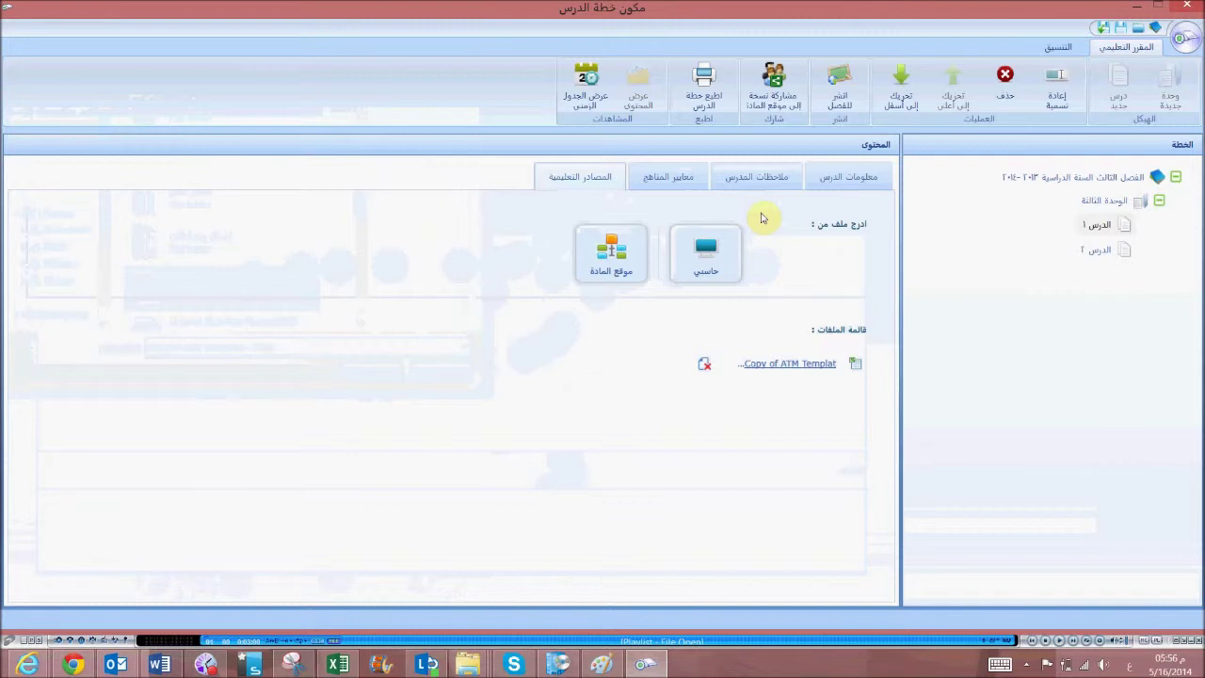
Display the plan's timeline and schedule الدرس ١ in week 1 and الدرس ٢ in week 2.
click(576, 102)
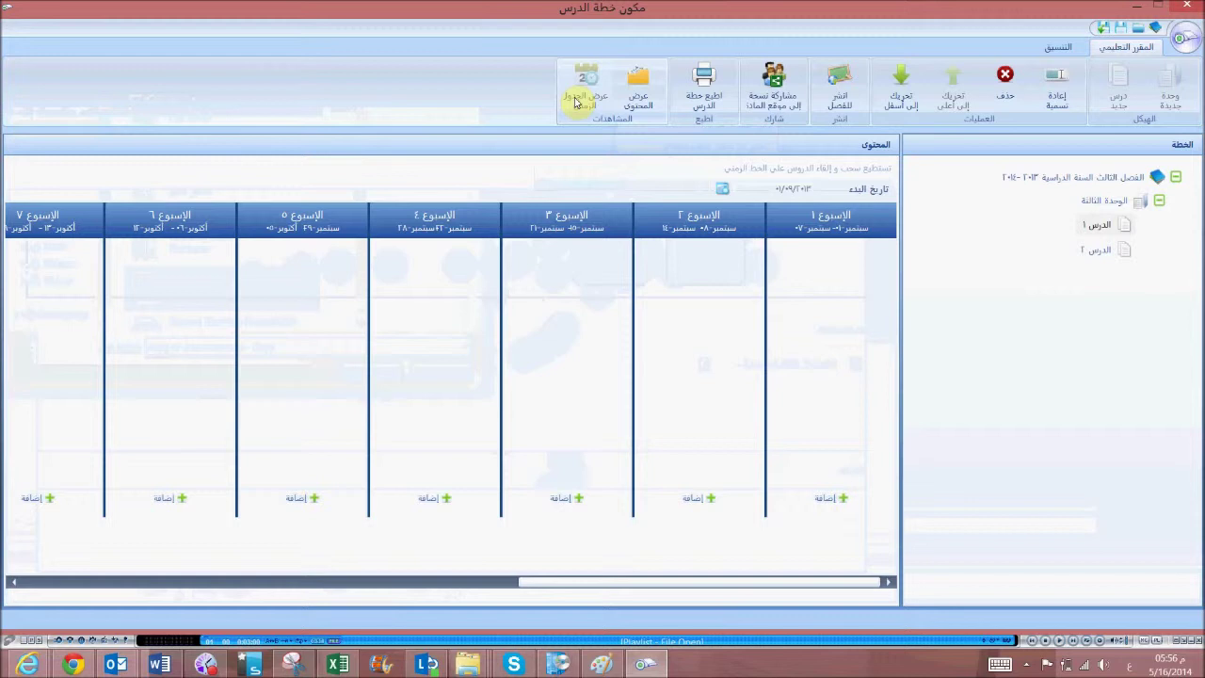
drag(1084, 224, 813, 299)
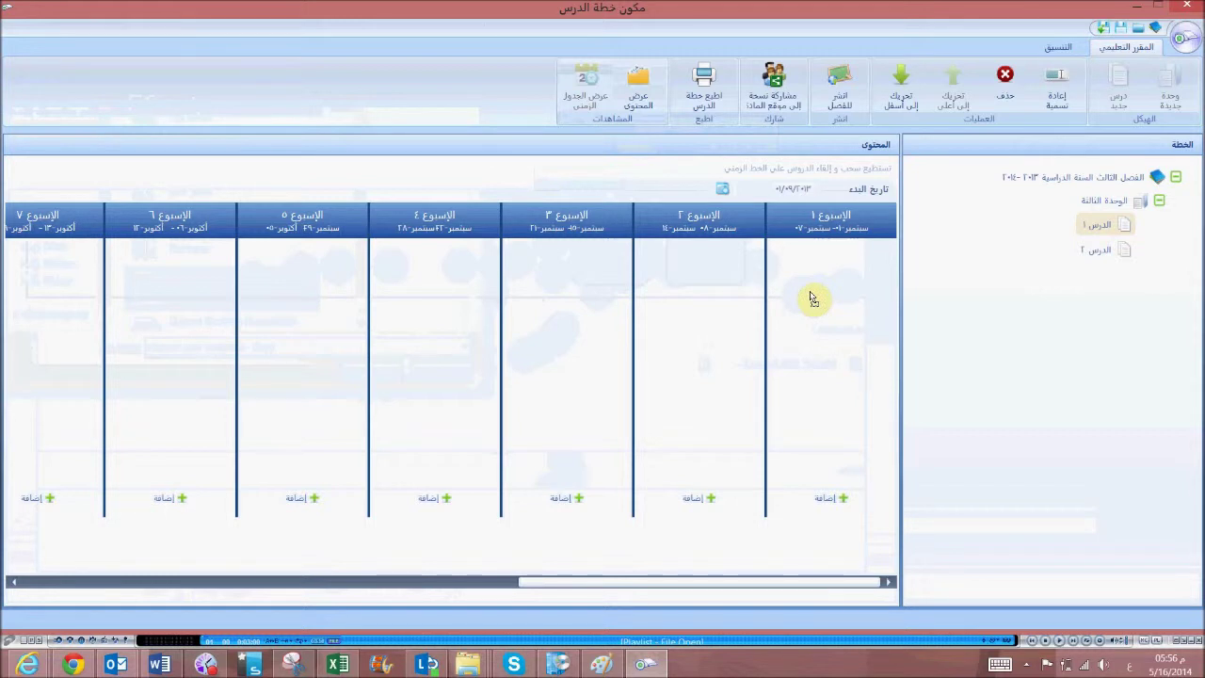
drag(814, 300, 814, 299)
drag(814, 299, 814, 299)
mouse_move(1081, 228)
mouse_down()
mouse_move(982, 247)
mouse_move(859, 309)
mouse_up()
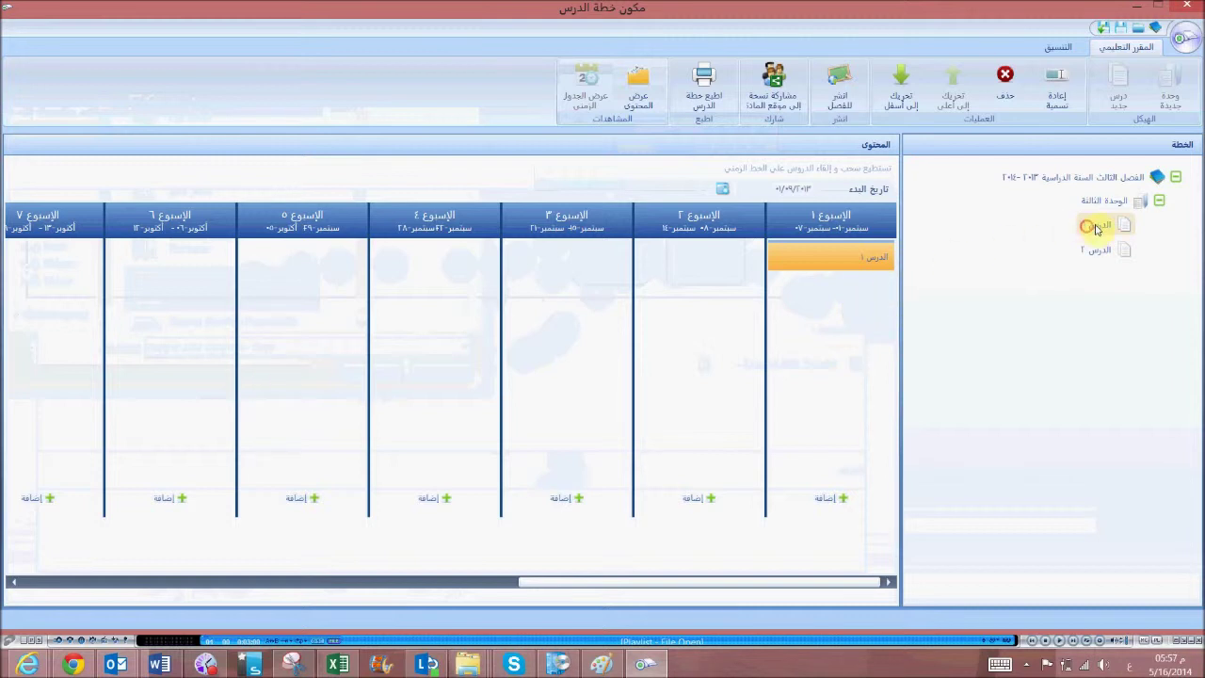
drag(1109, 262, 697, 279)
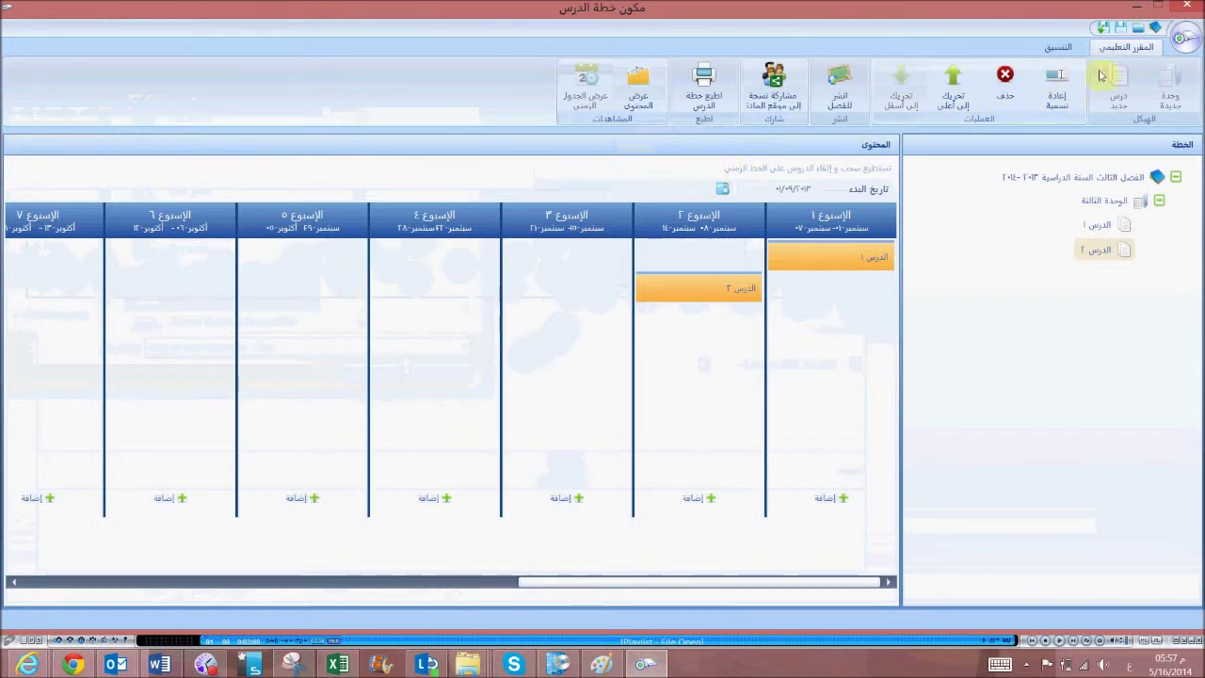
click(1122, 35)
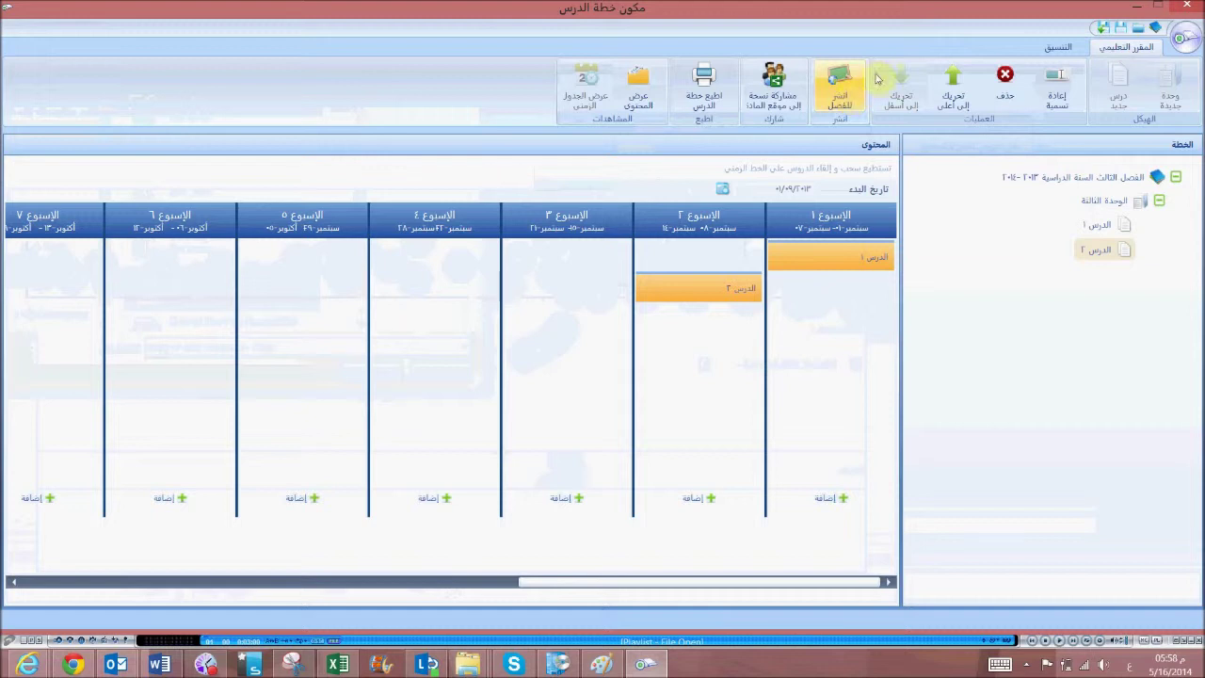
click(1060, 48)
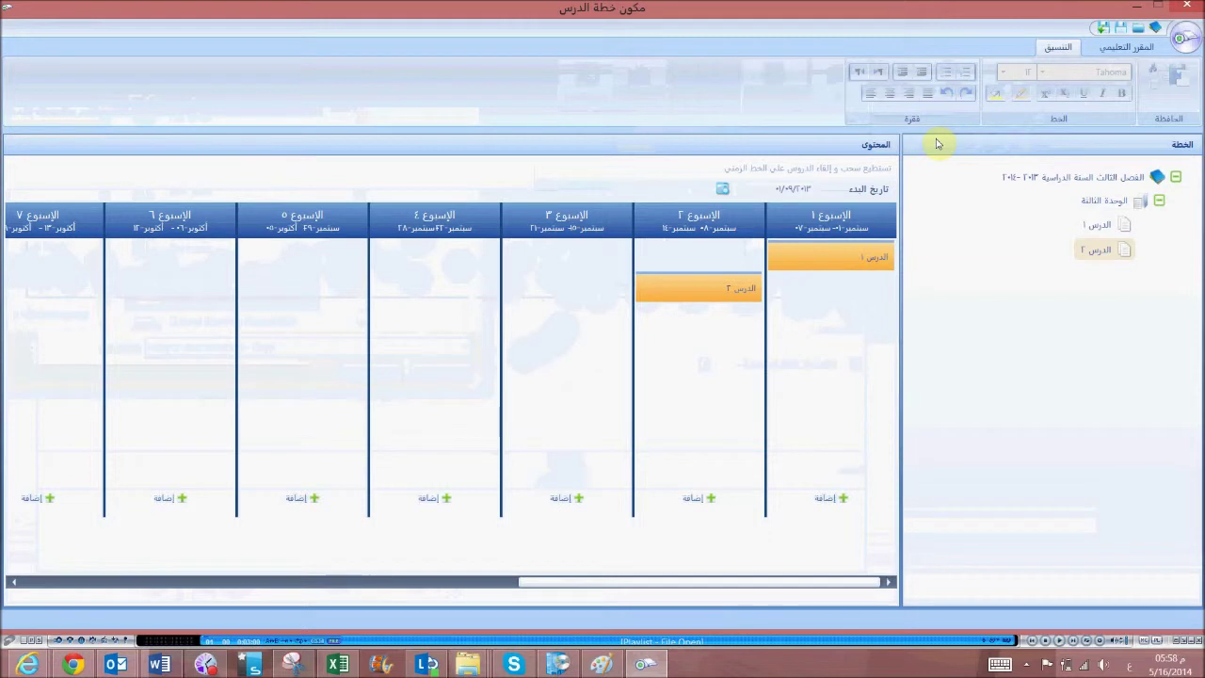
click(1109, 206)
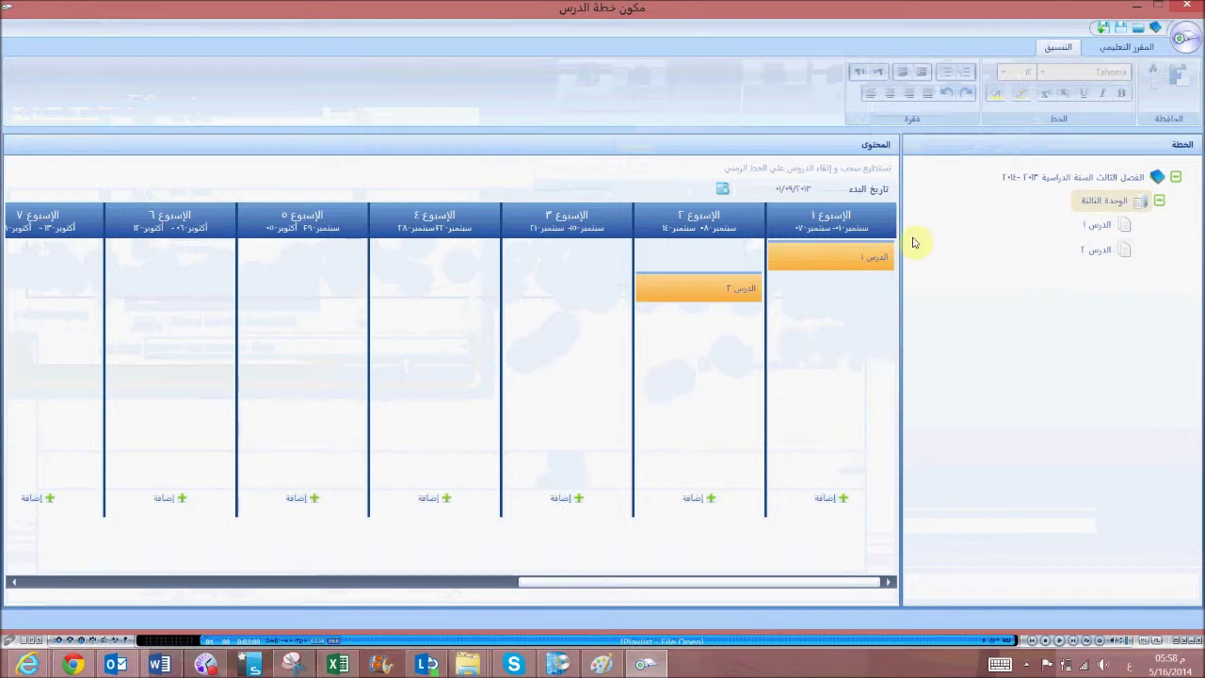
click(1086, 179)
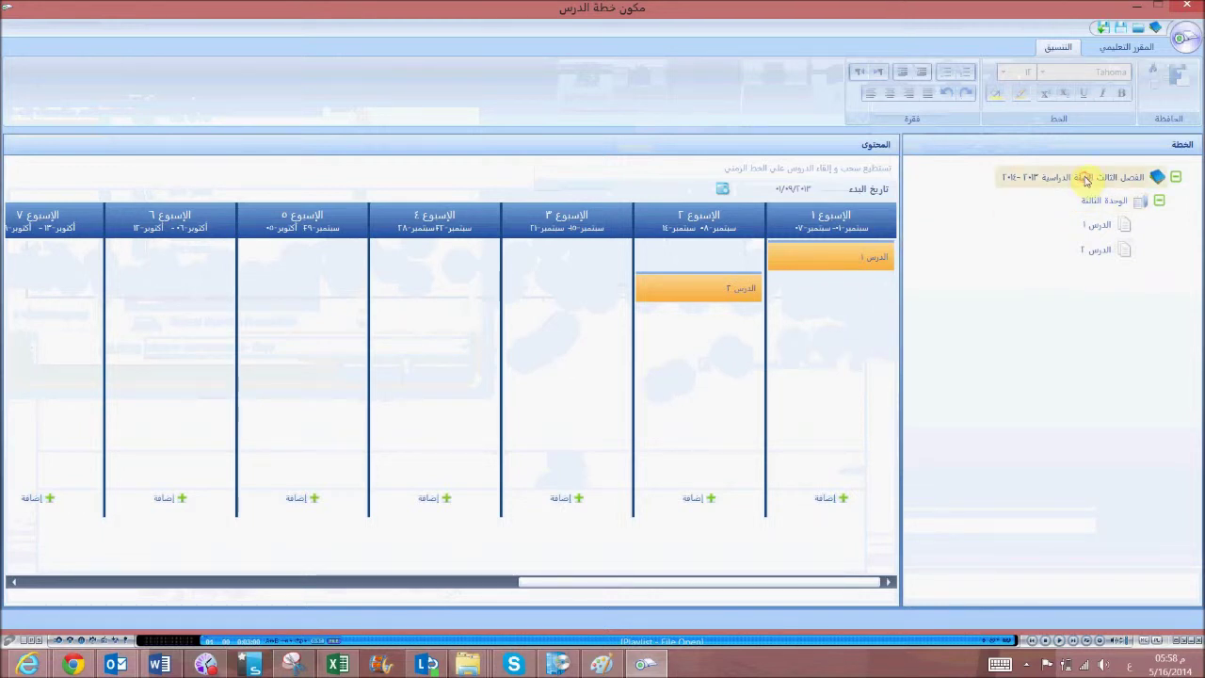
click(1104, 47)
click(1087, 224)
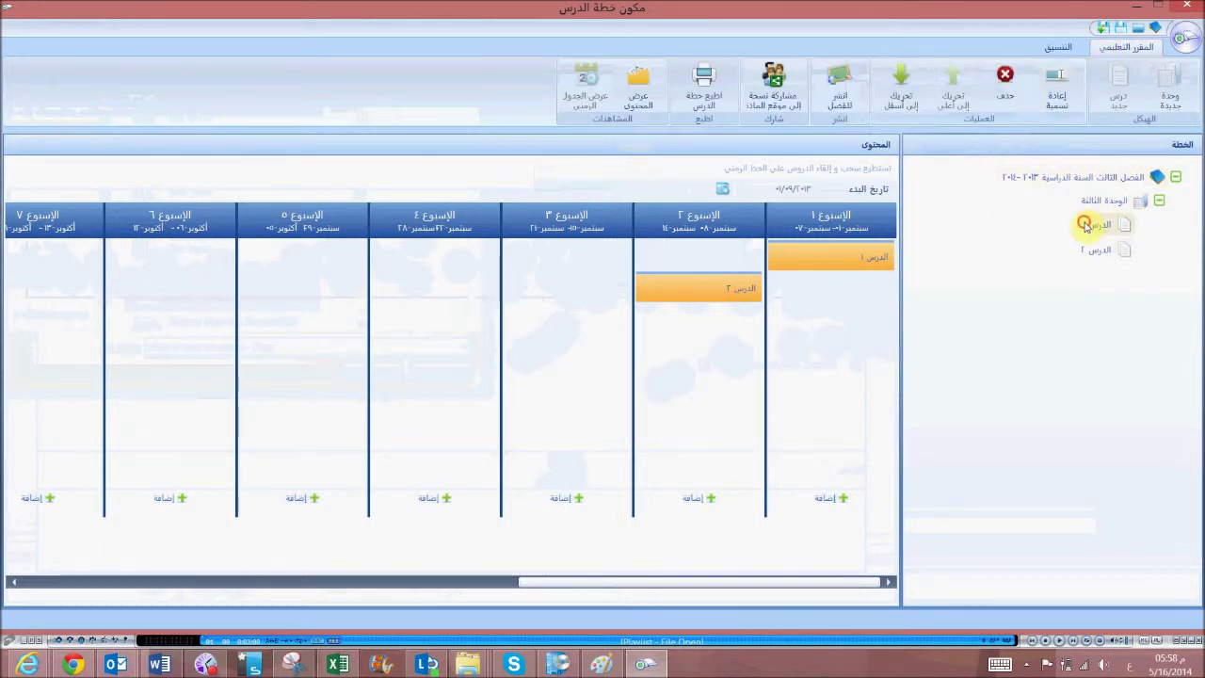
click(1054, 95)
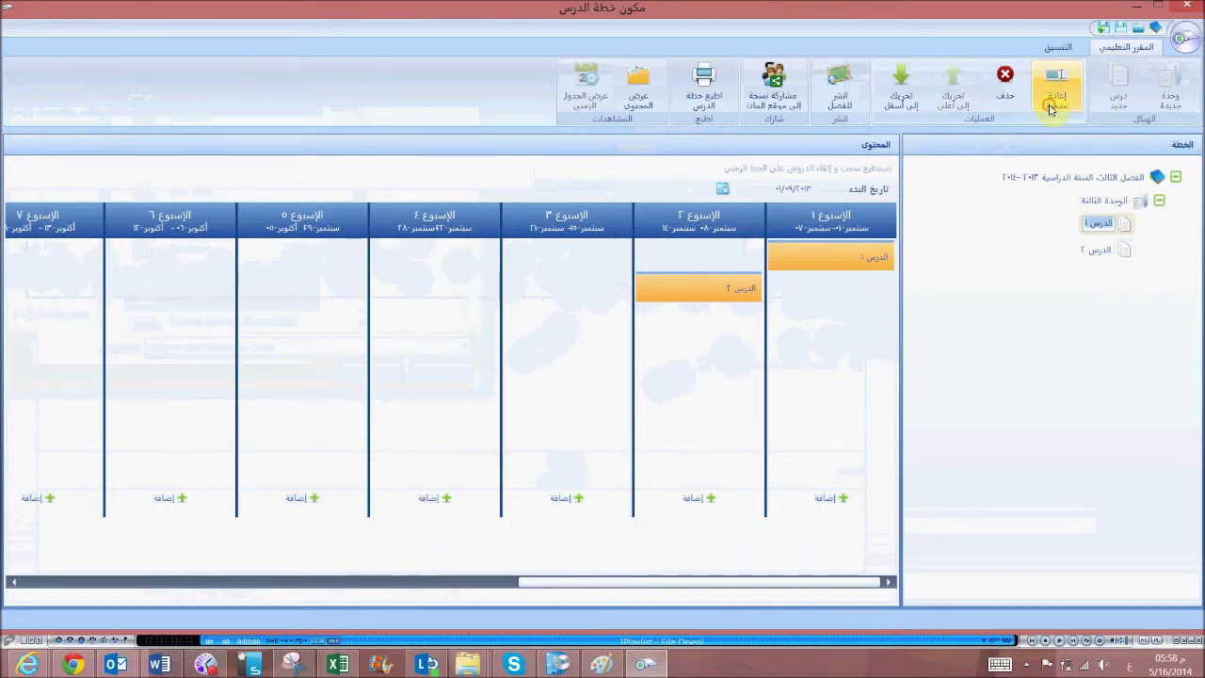
click(1069, 47)
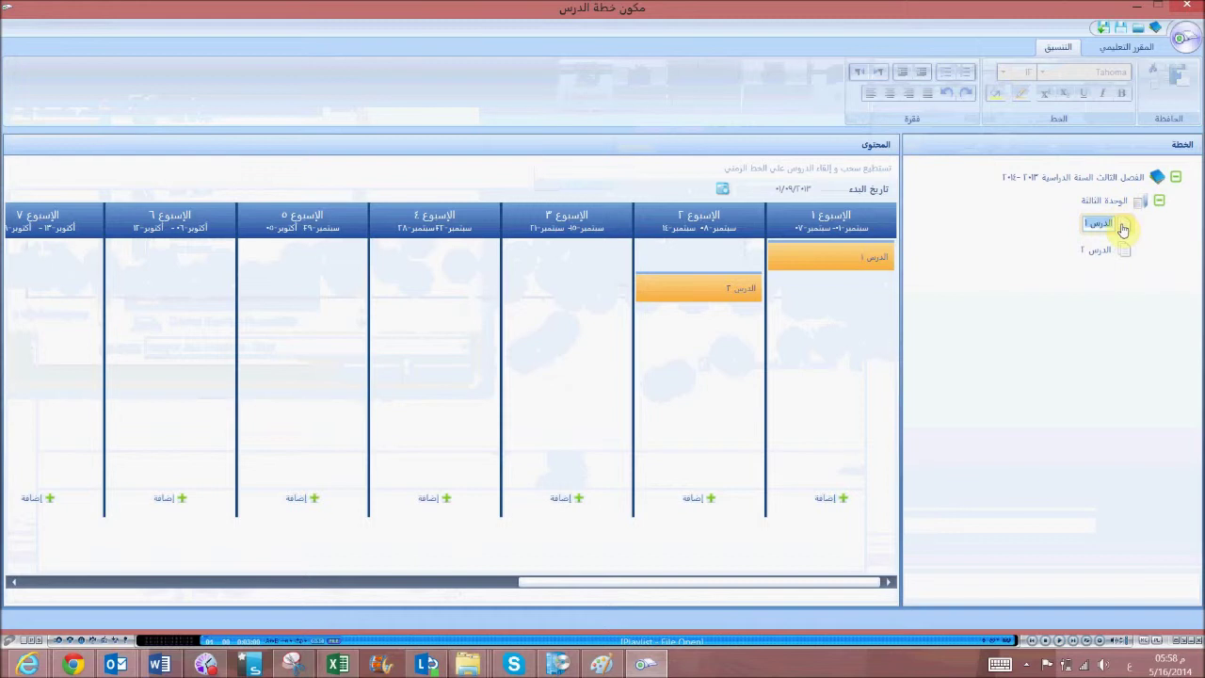
key(Return)
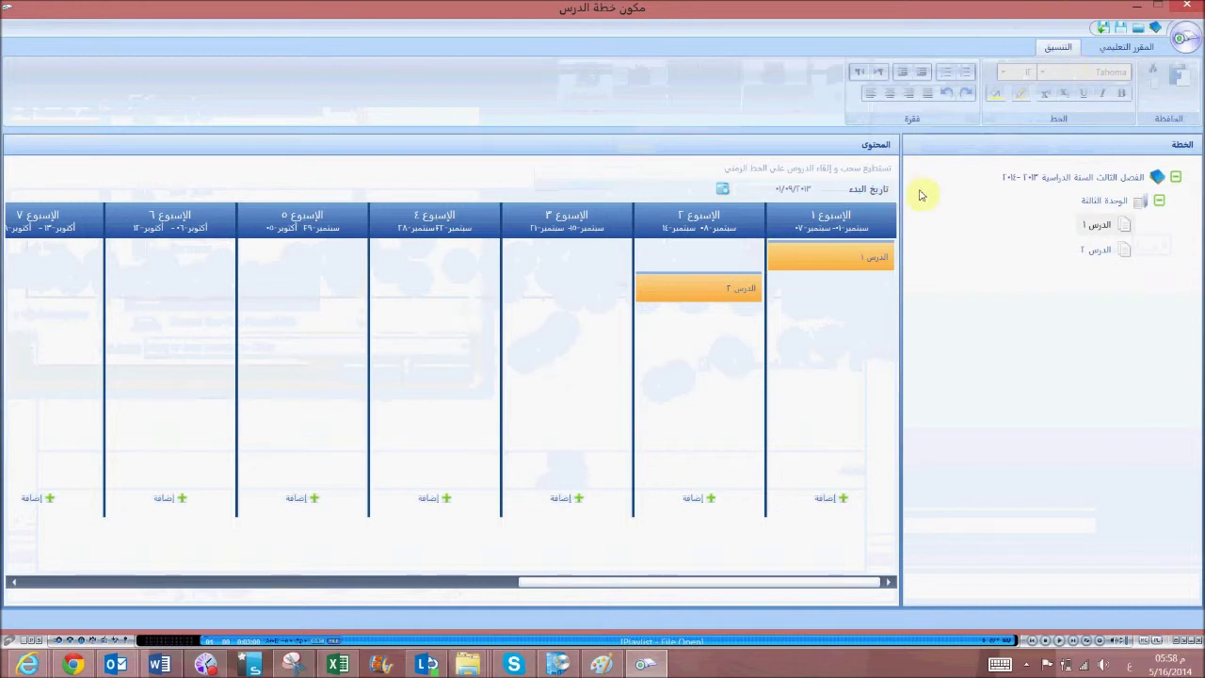
Display the content of الدرس ١ and enter the heading "اهداف الدرس:" in its lesson information, followed by a new line.
click(1092, 226)
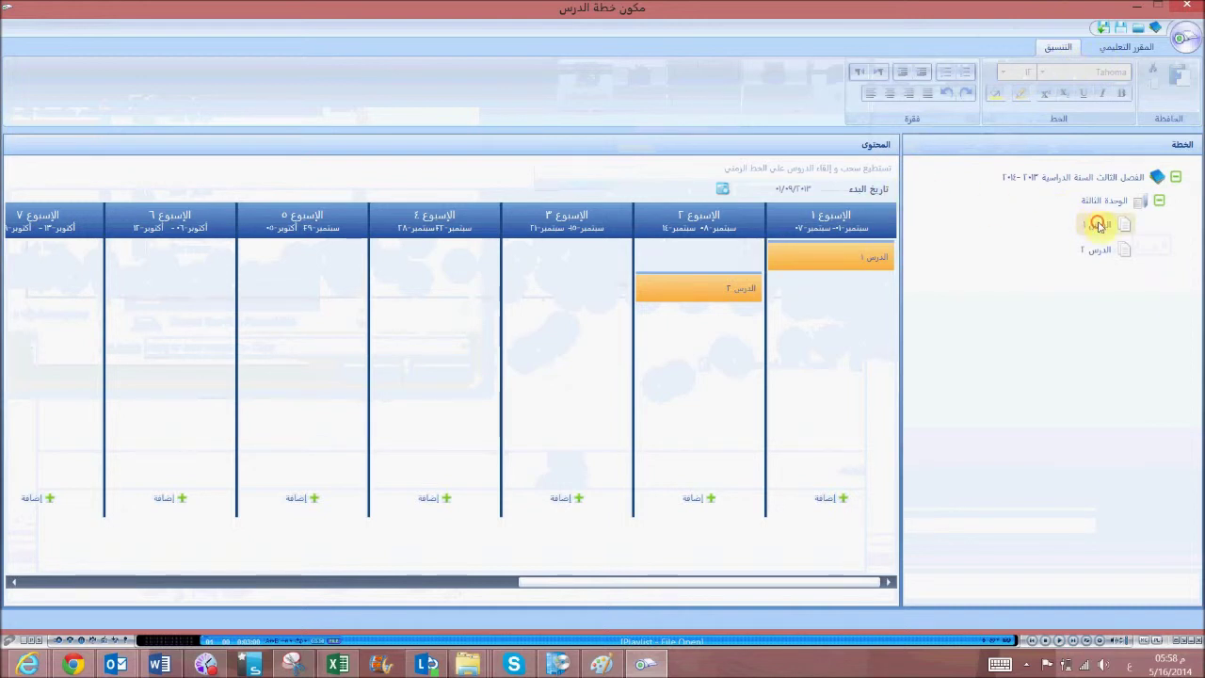
click(1142, 47)
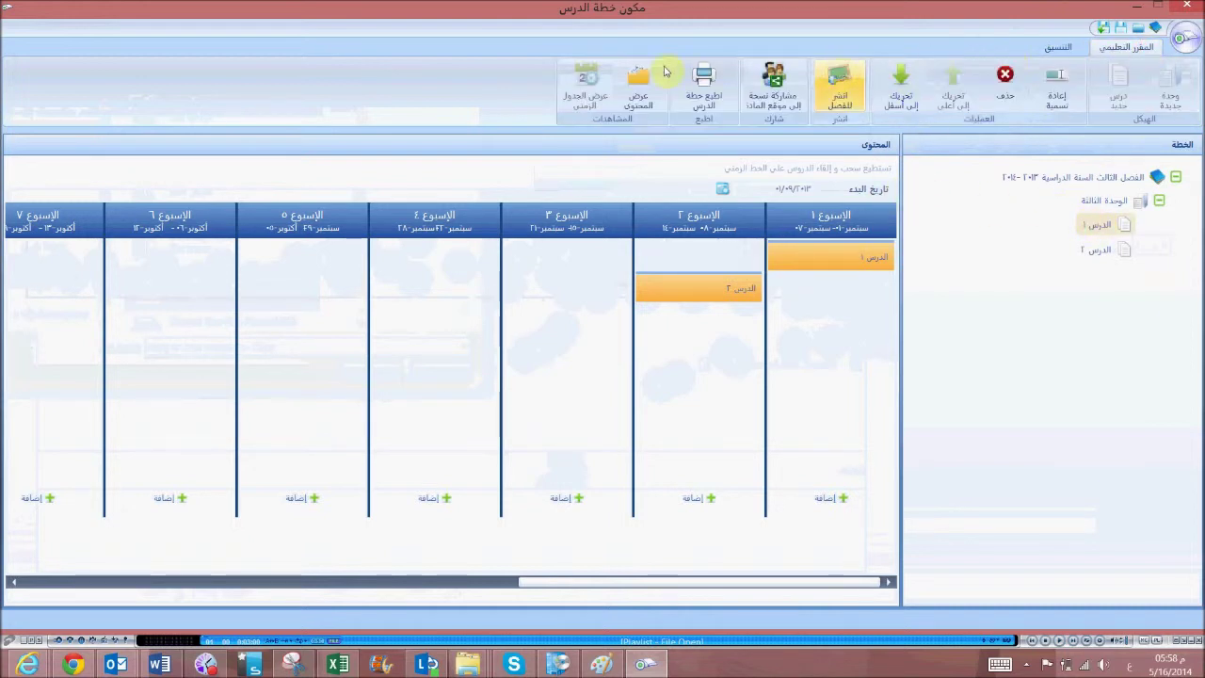
click(630, 75)
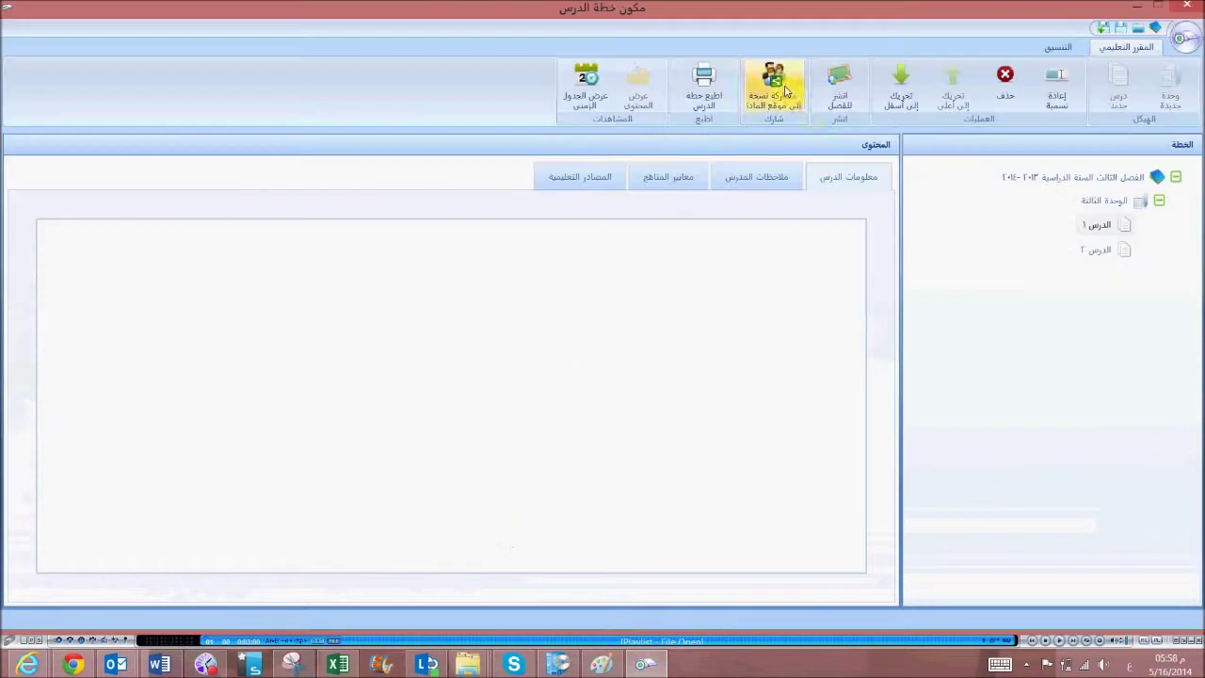
click(756, 285)
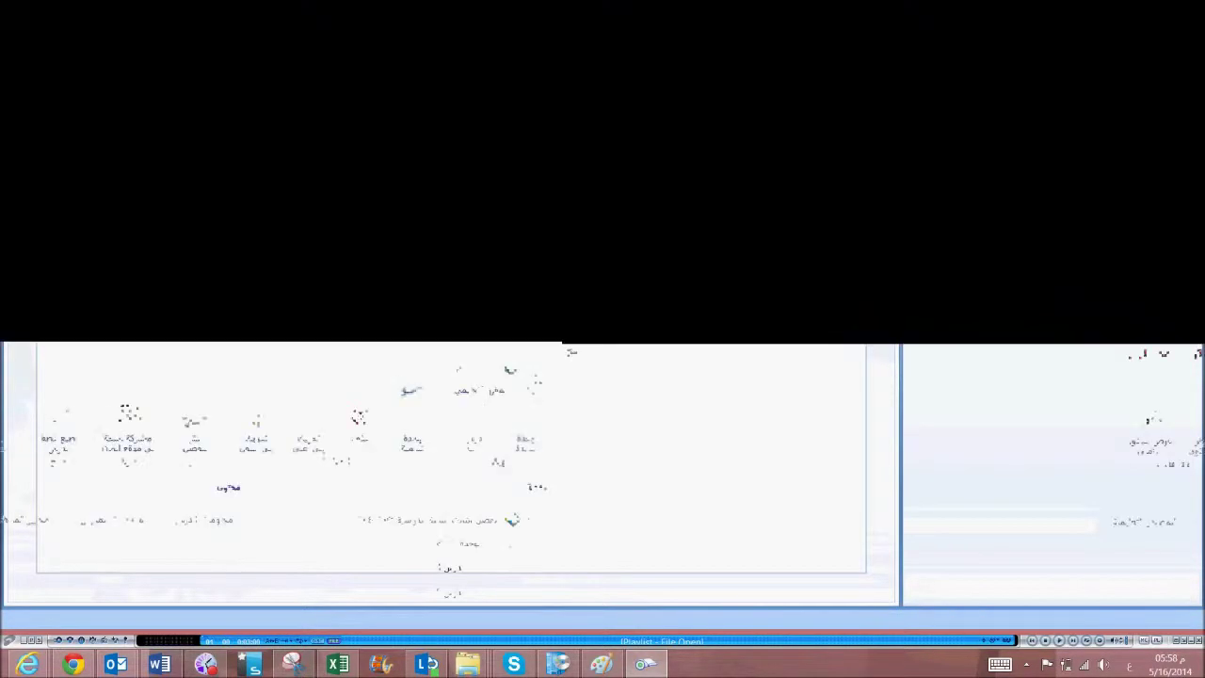
text(اهداف الدرس)
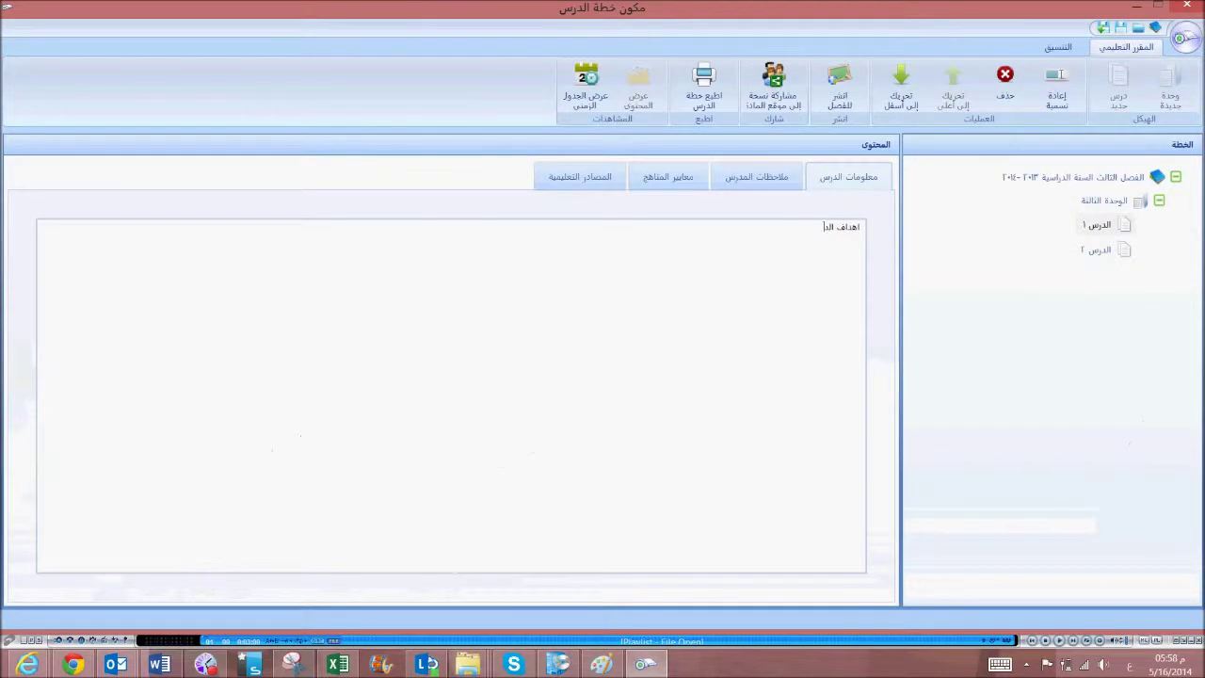
click(1062, 49)
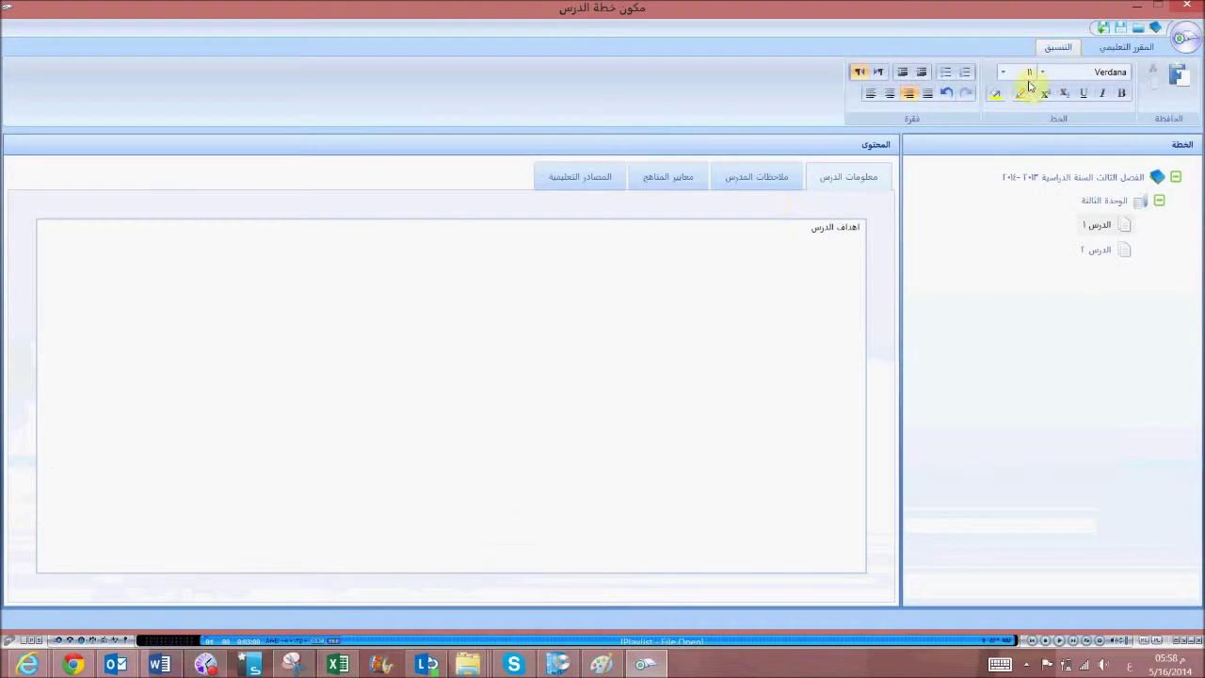
drag(793, 228, 867, 237)
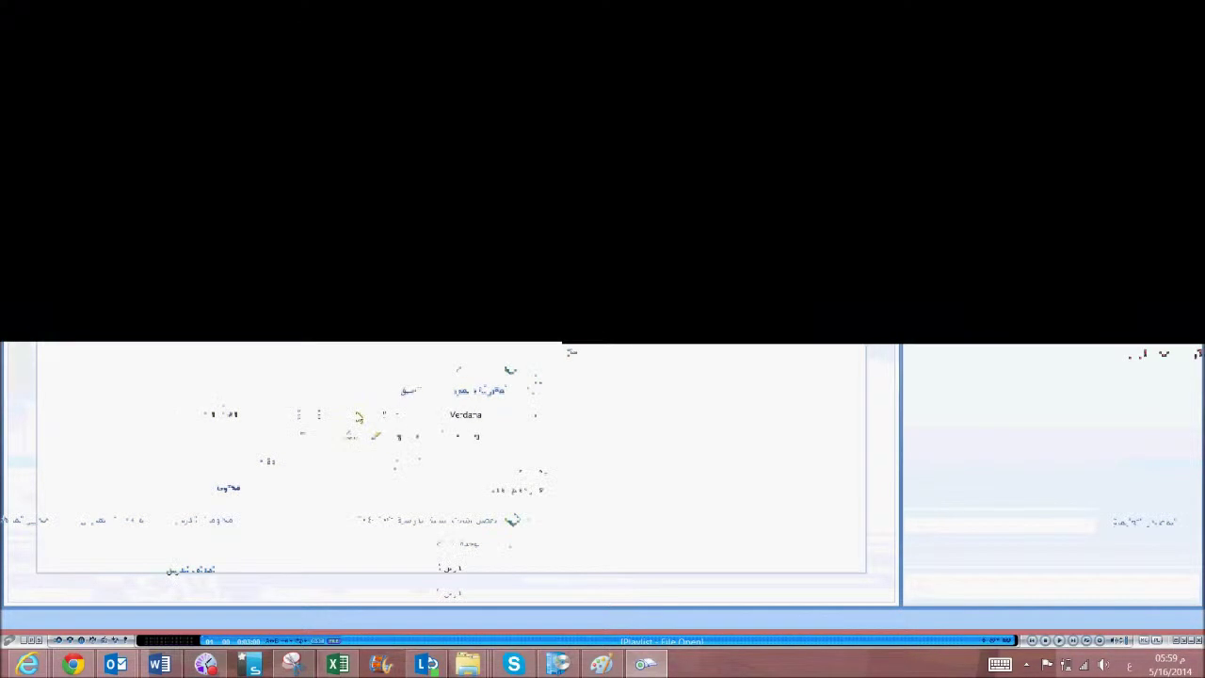
click(774, 240)
text(:)
key(Return)
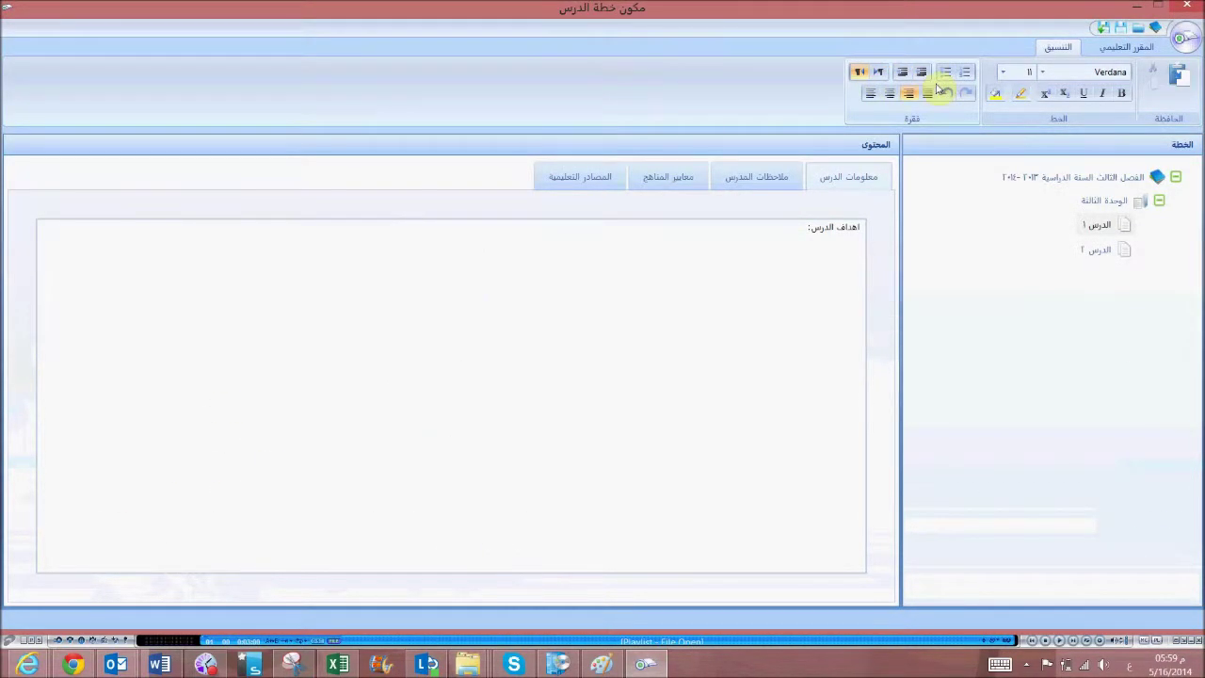
Add a numbered list of short placeholder entries beneath the "اهداف الدرس:" heading.
click(965, 76)
text(علي)
key(BackSpace)
key(BackSpace)
key(BackSpace)
click(965, 75)
click(966, 76)
text(شششش)
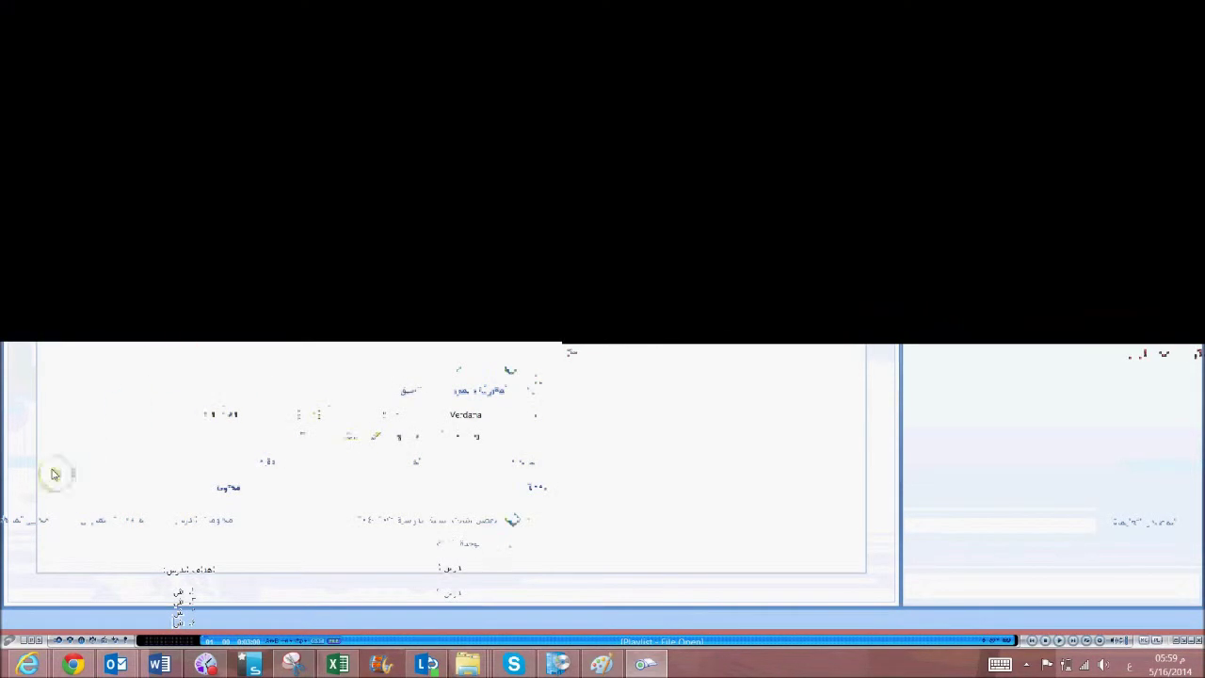
View the curriculum standards and objectives of الدرس ١.
click(667, 181)
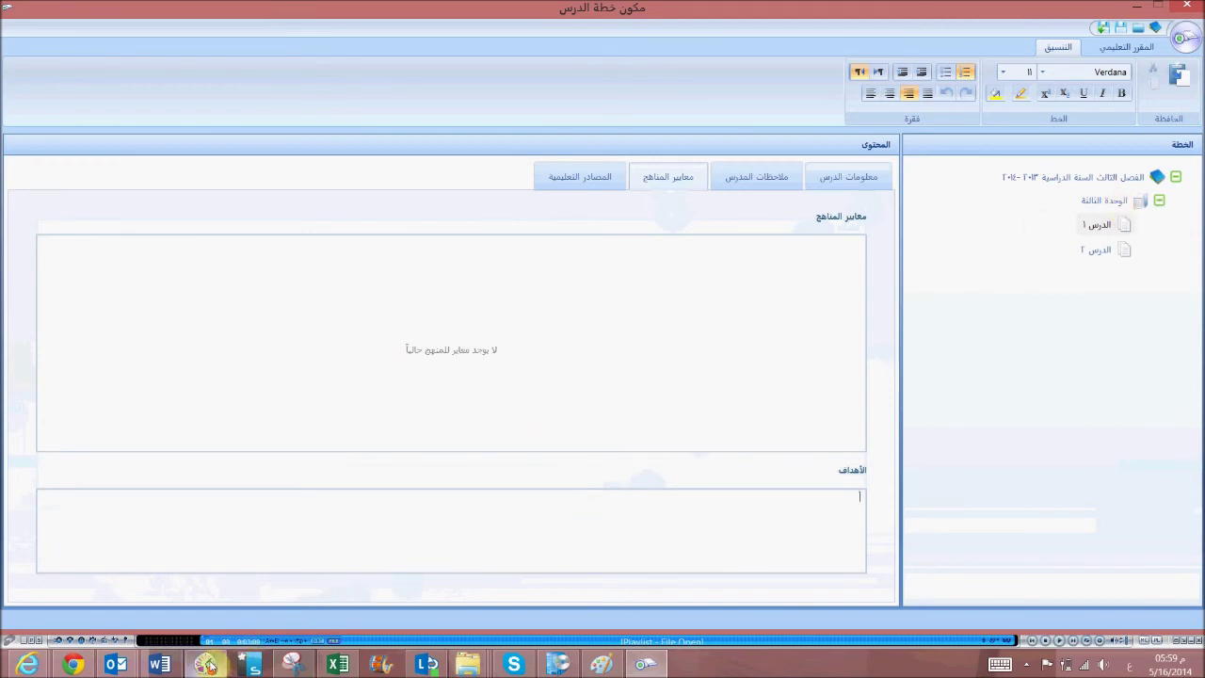
mouse_move(211, 665)
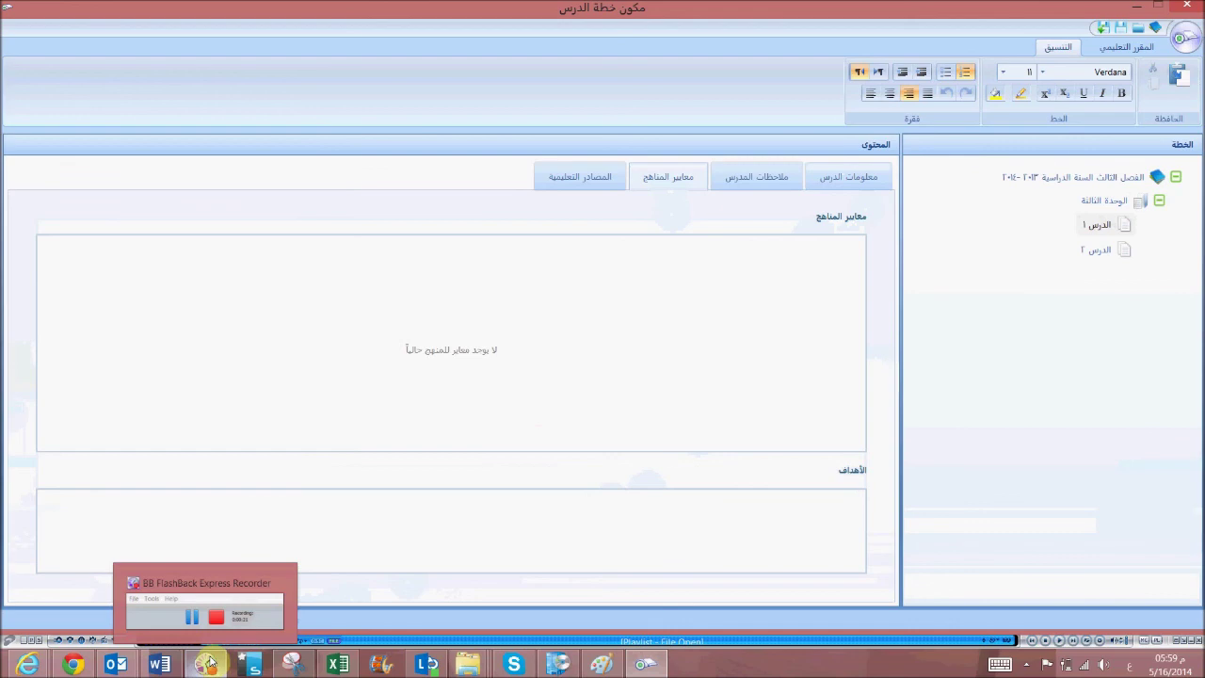